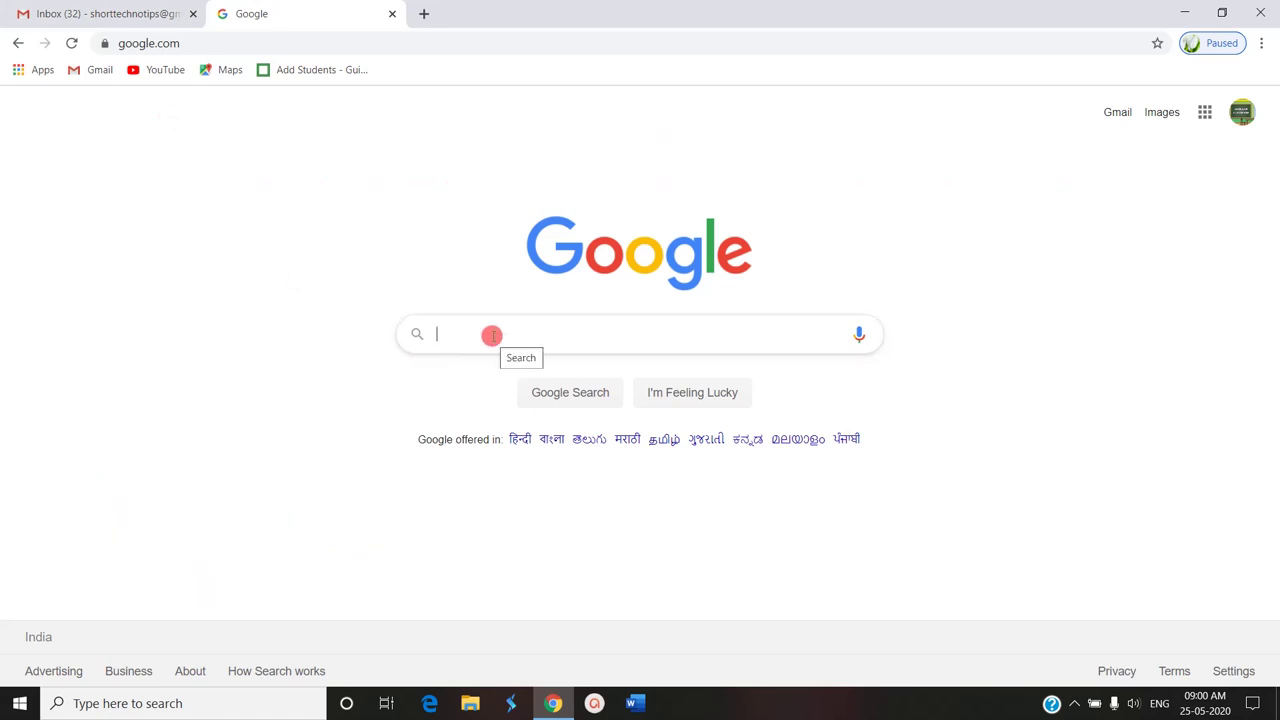
# Search Google for 'meet attendance extension' and open its Chrome Web Store listing.
pyautogui.write('mee')
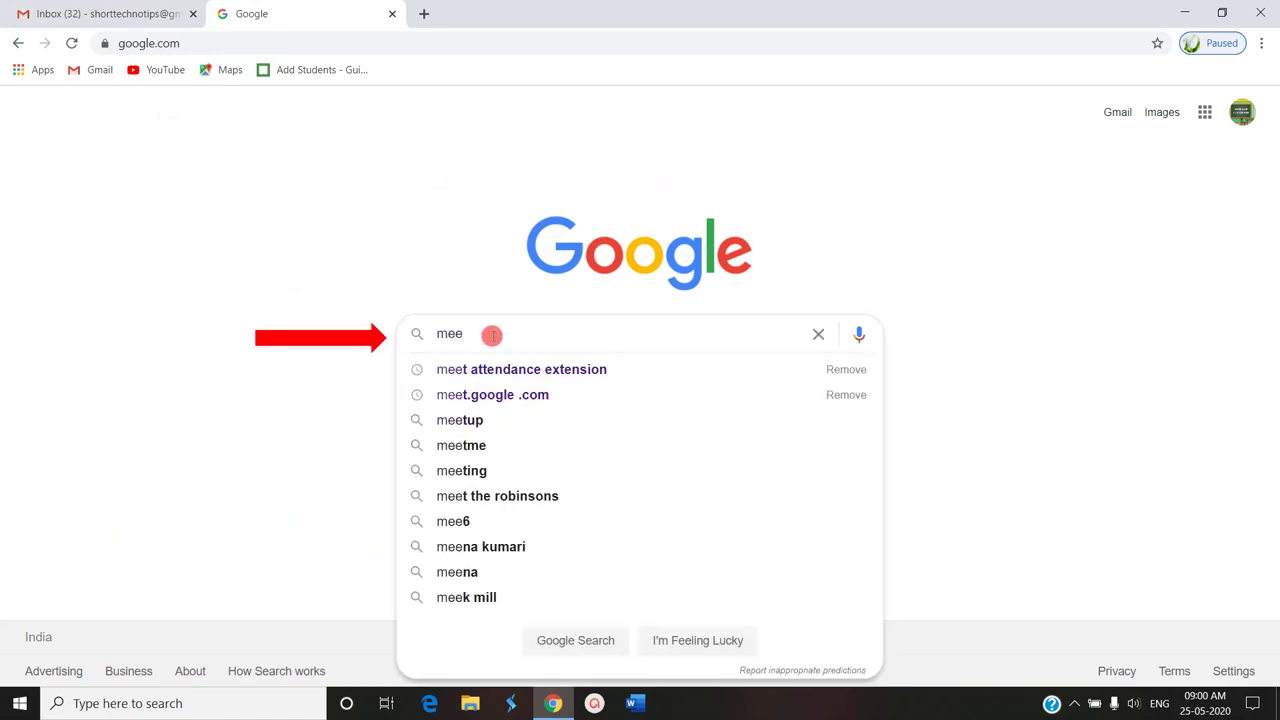
pyautogui.click(513, 369)
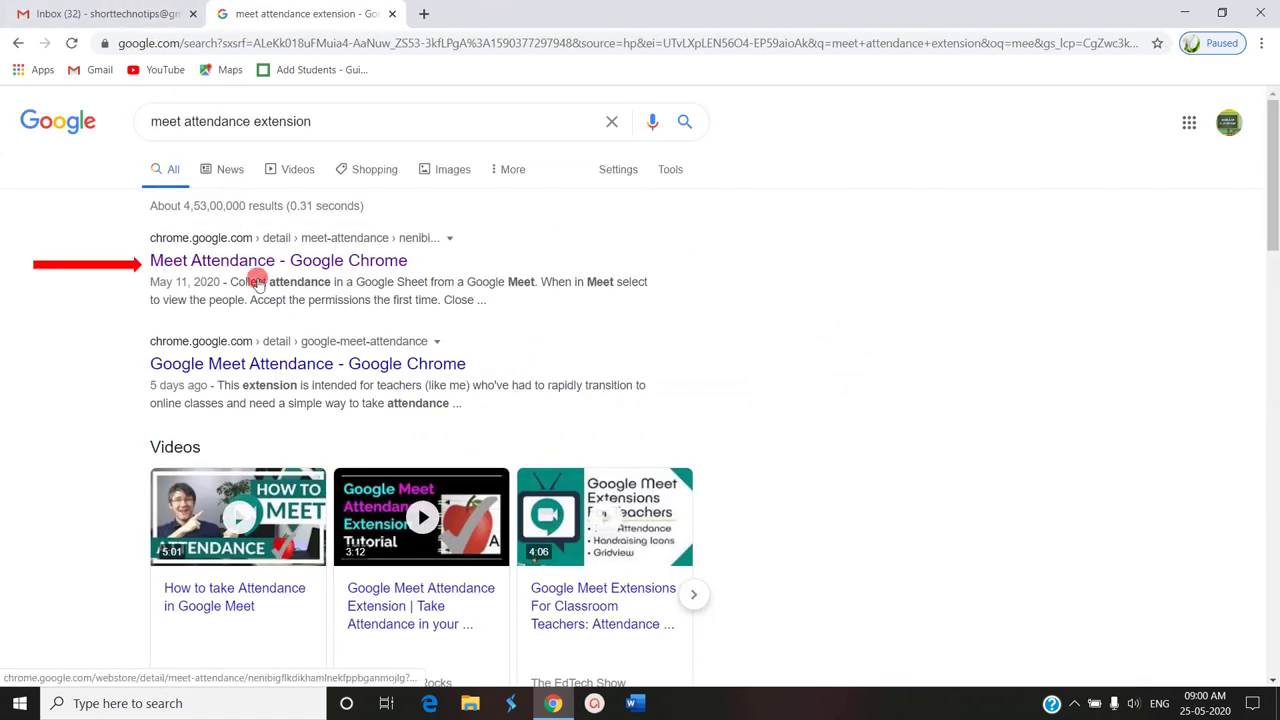
pyautogui.click(263, 257)
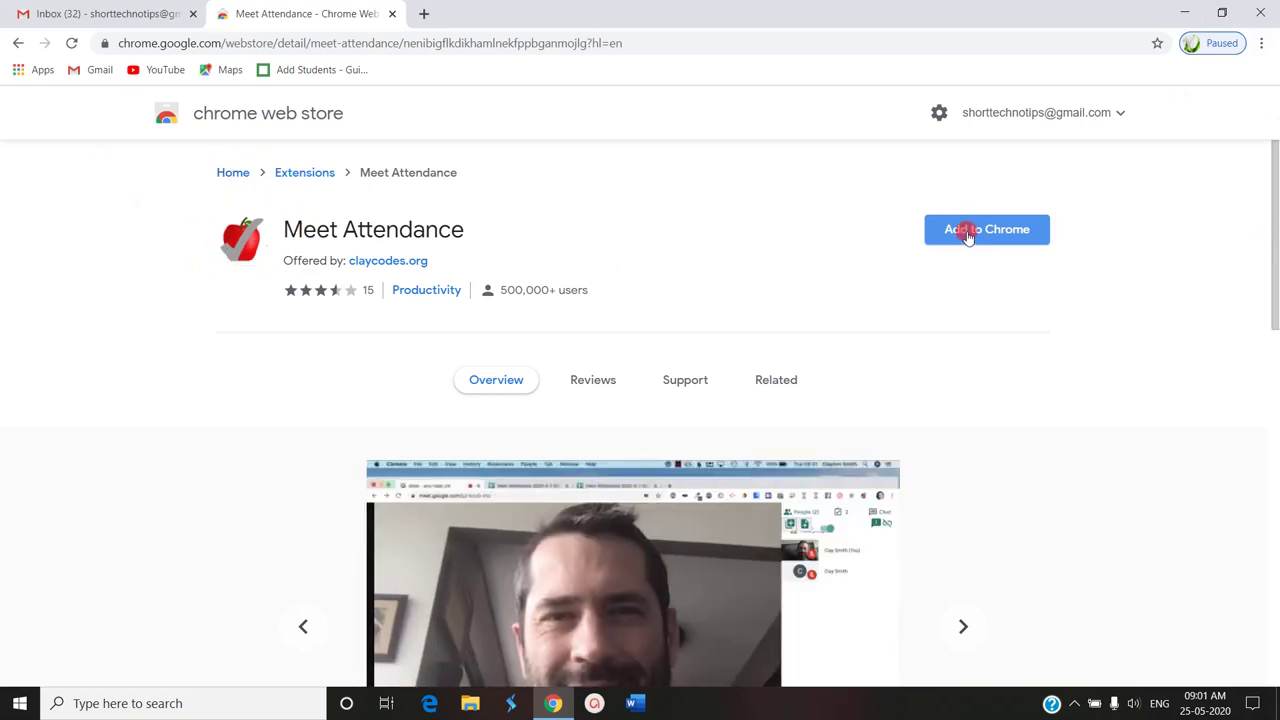
# Add the Meet Attendance extension to Chrome and dismiss the added notice.
pyautogui.click(968, 236)
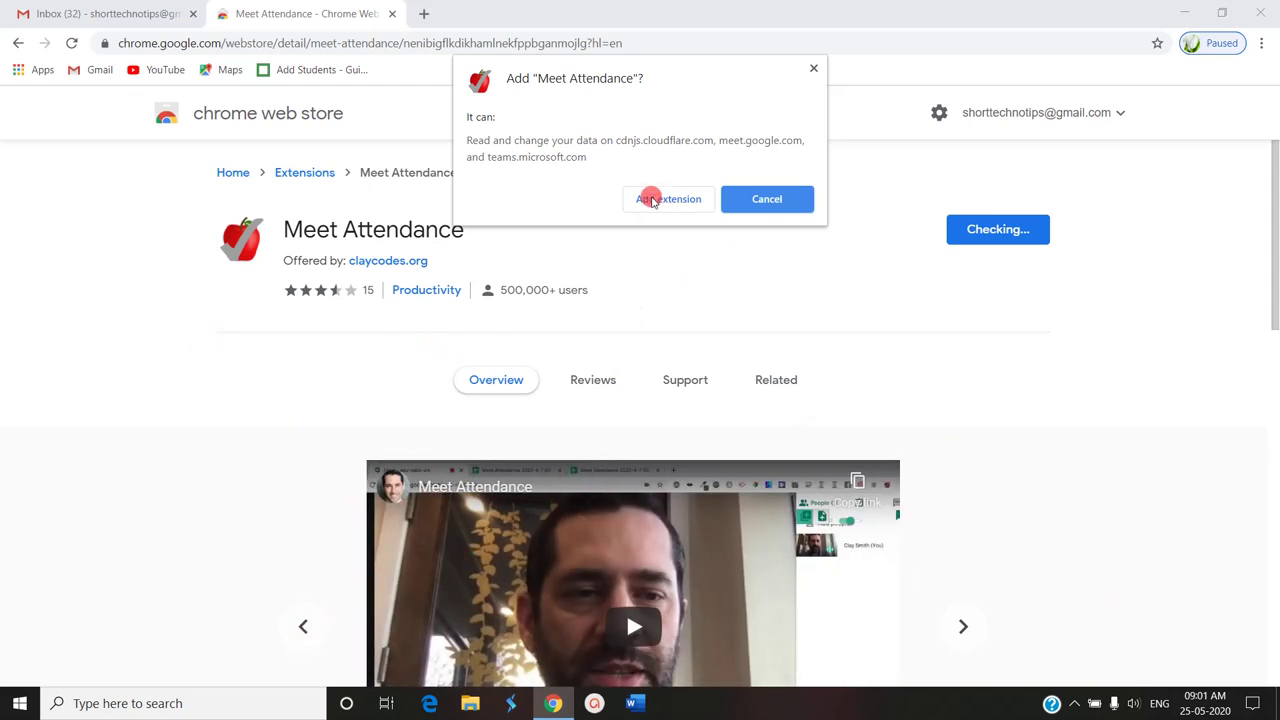
pyautogui.click(651, 198)
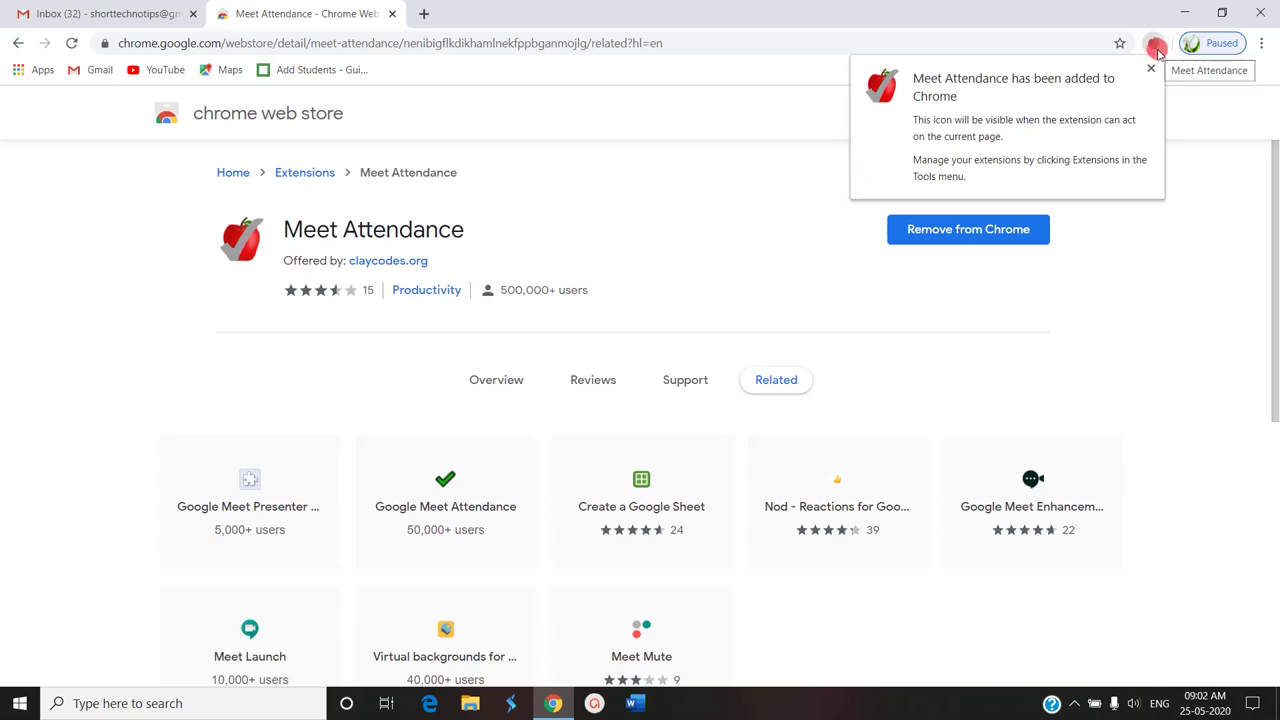
pyautogui.click(1151, 68)
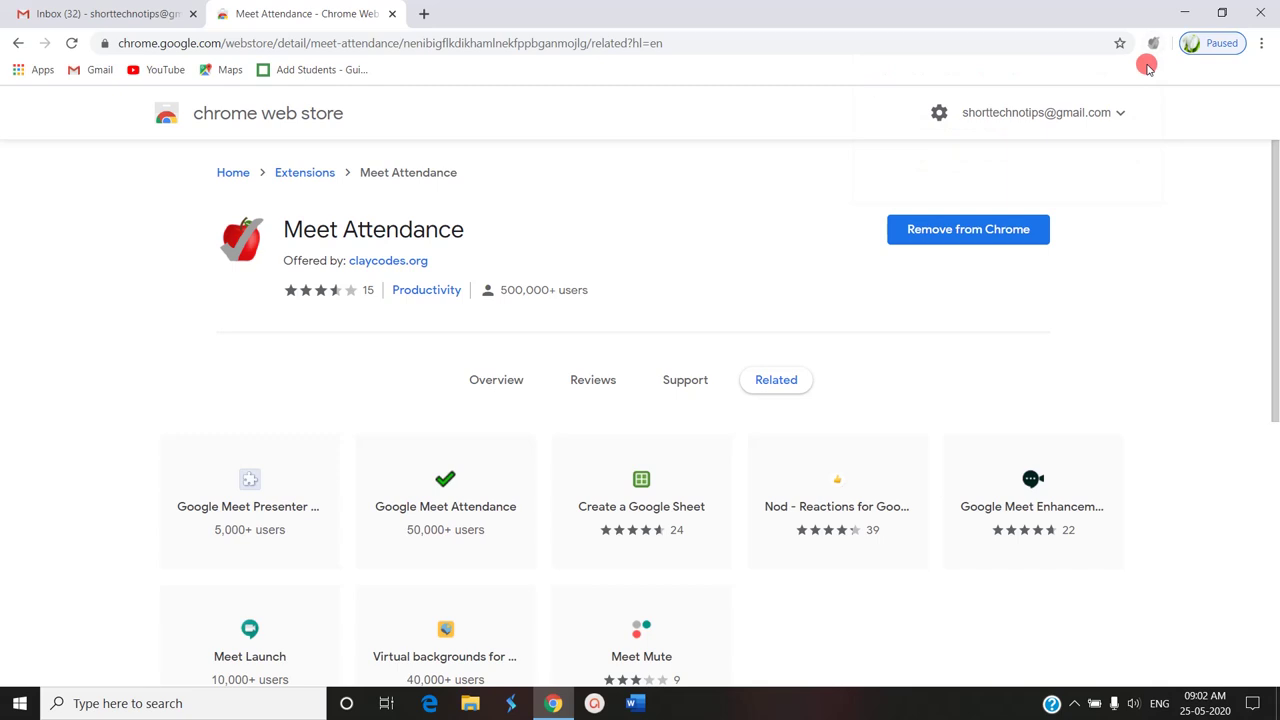
# Start a new Google Meet meeting from a new tab.
pyautogui.click(427, 14)
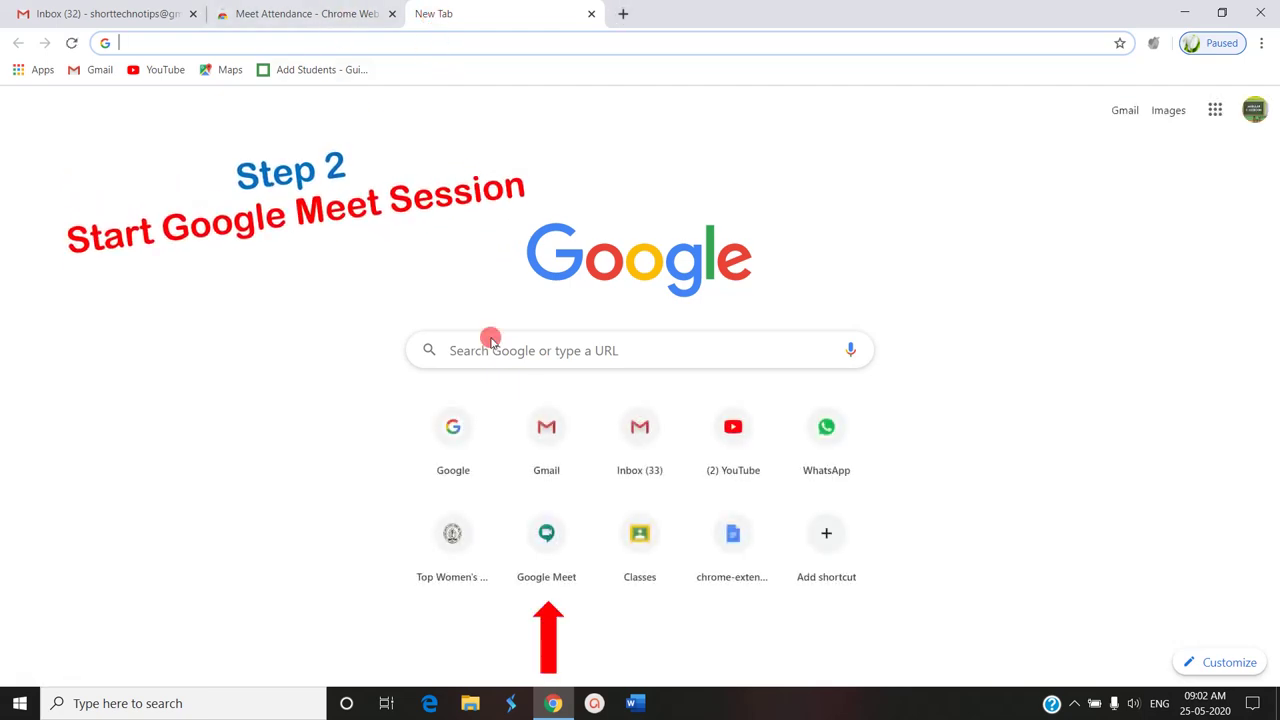
pyautogui.click(552, 543)
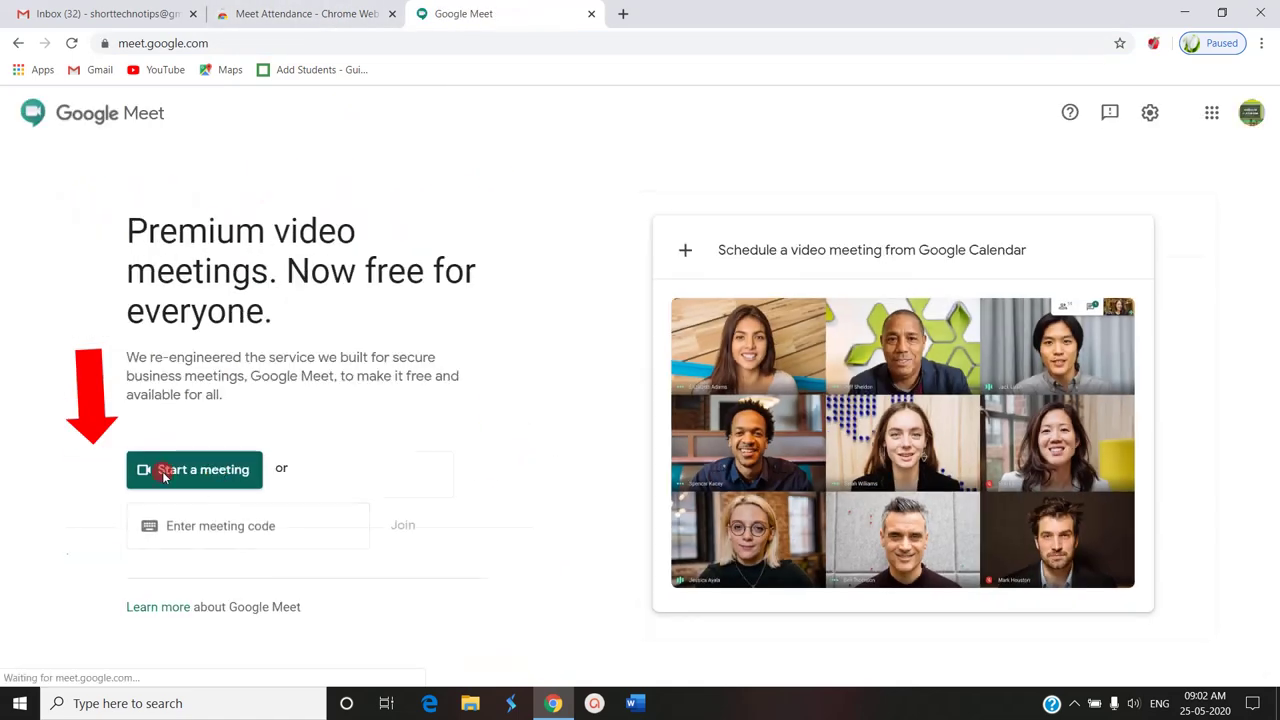
pyautogui.click(165, 474)
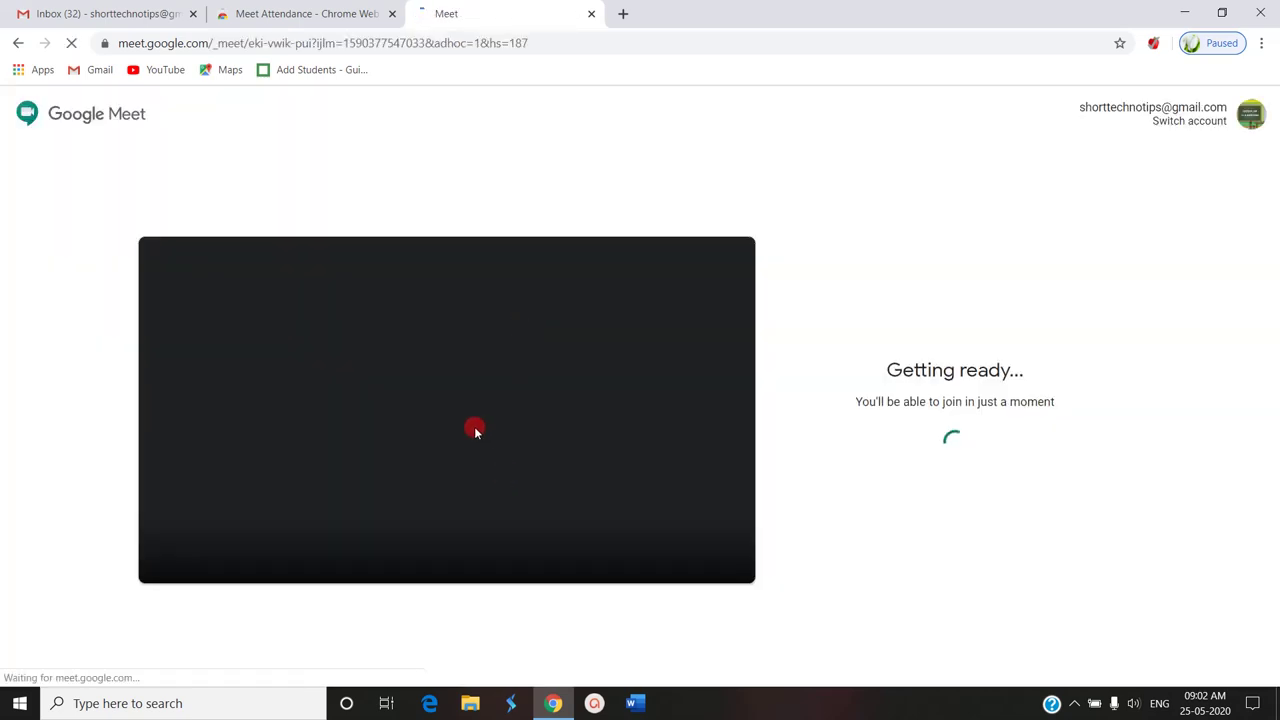
# Join with camera and microphone off, copy the joining info, and return to Gmail.
pyautogui.click(479, 546)
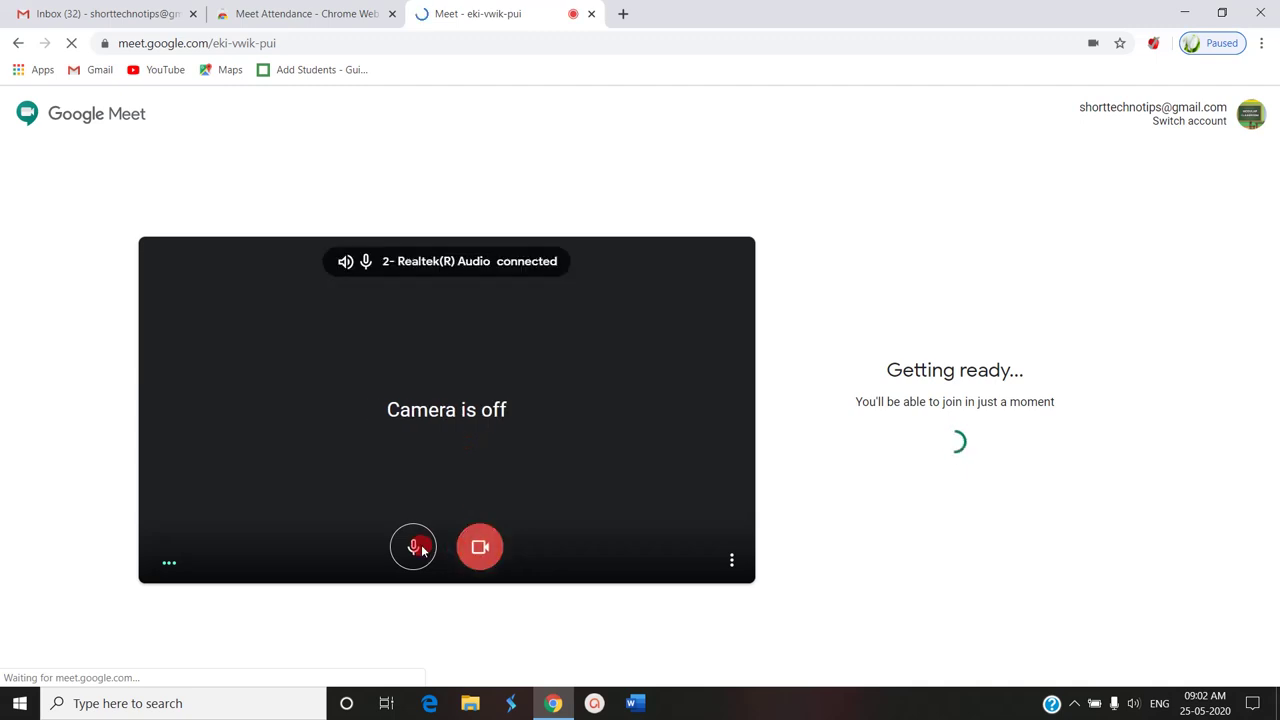
pyautogui.click(414, 547)
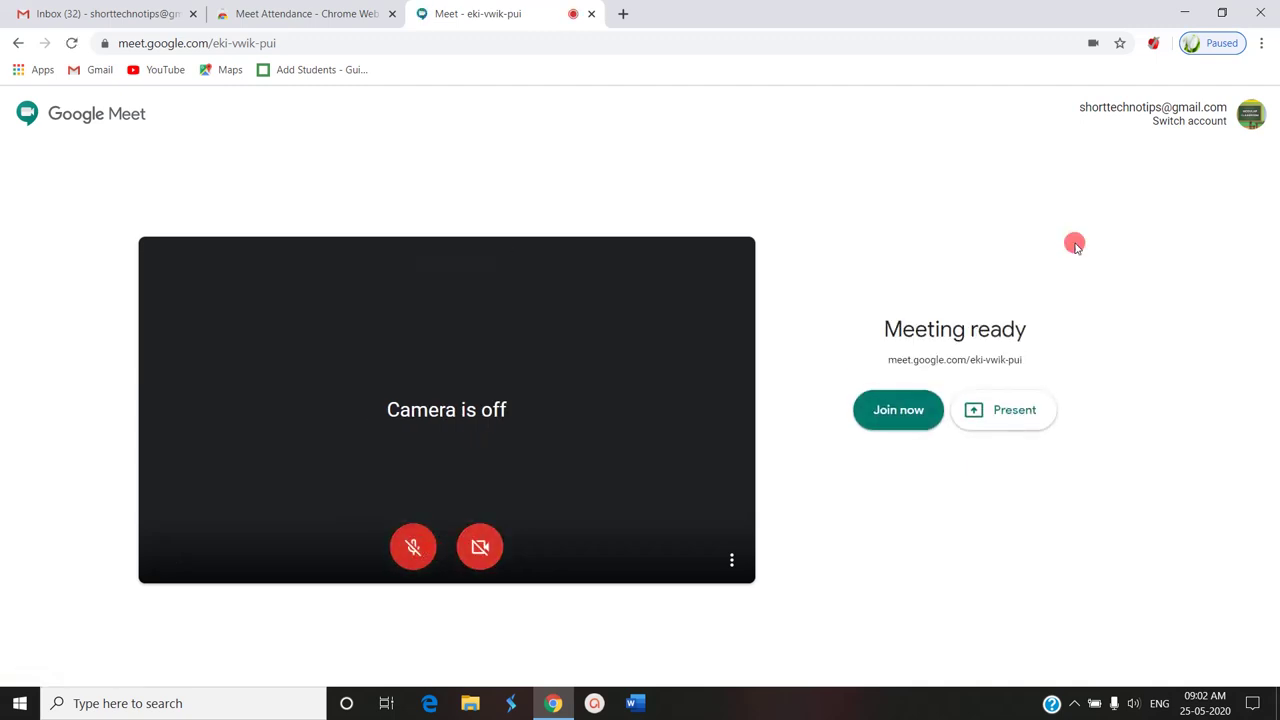
pyautogui.click(918, 418)
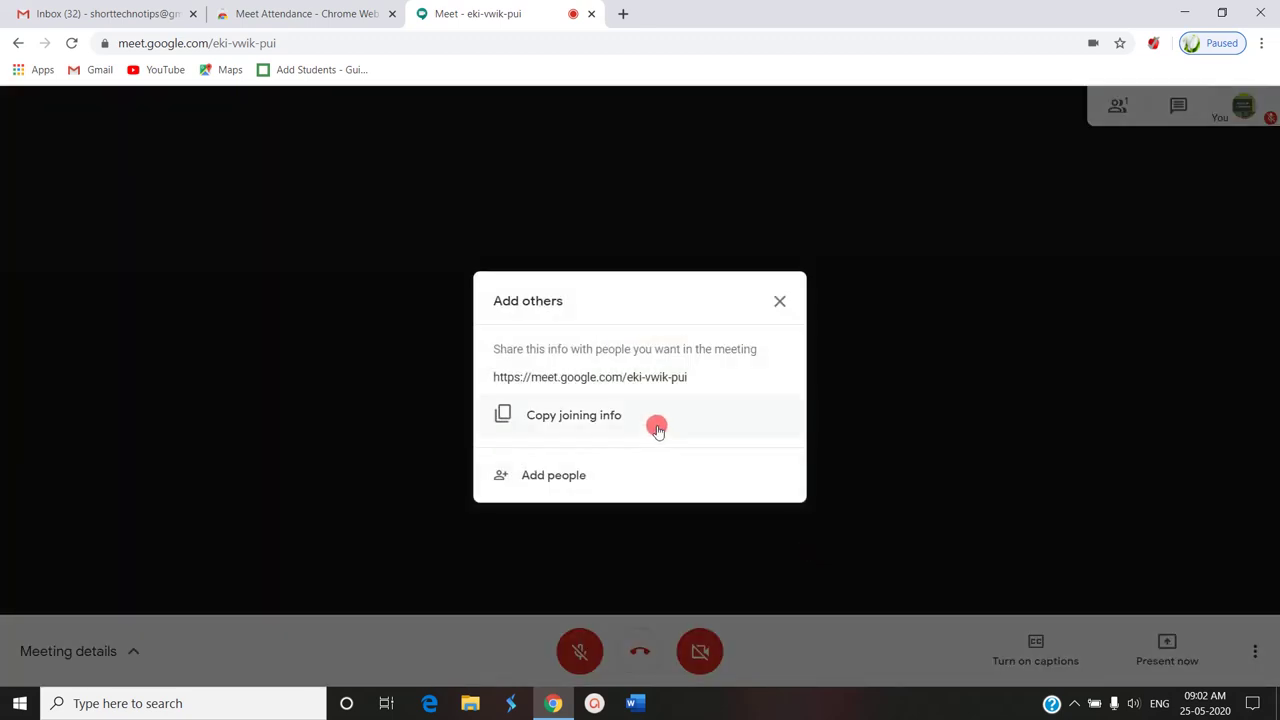
pyautogui.click(651, 420)
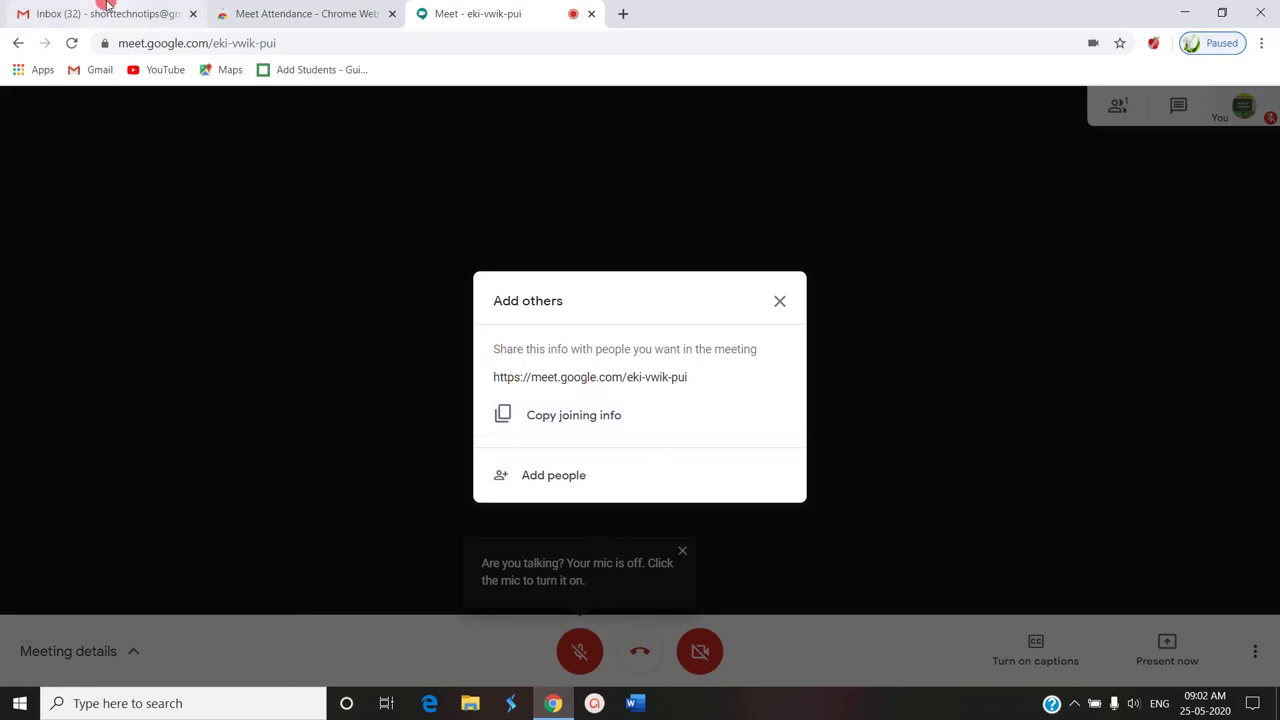
pyautogui.click(107, 14)
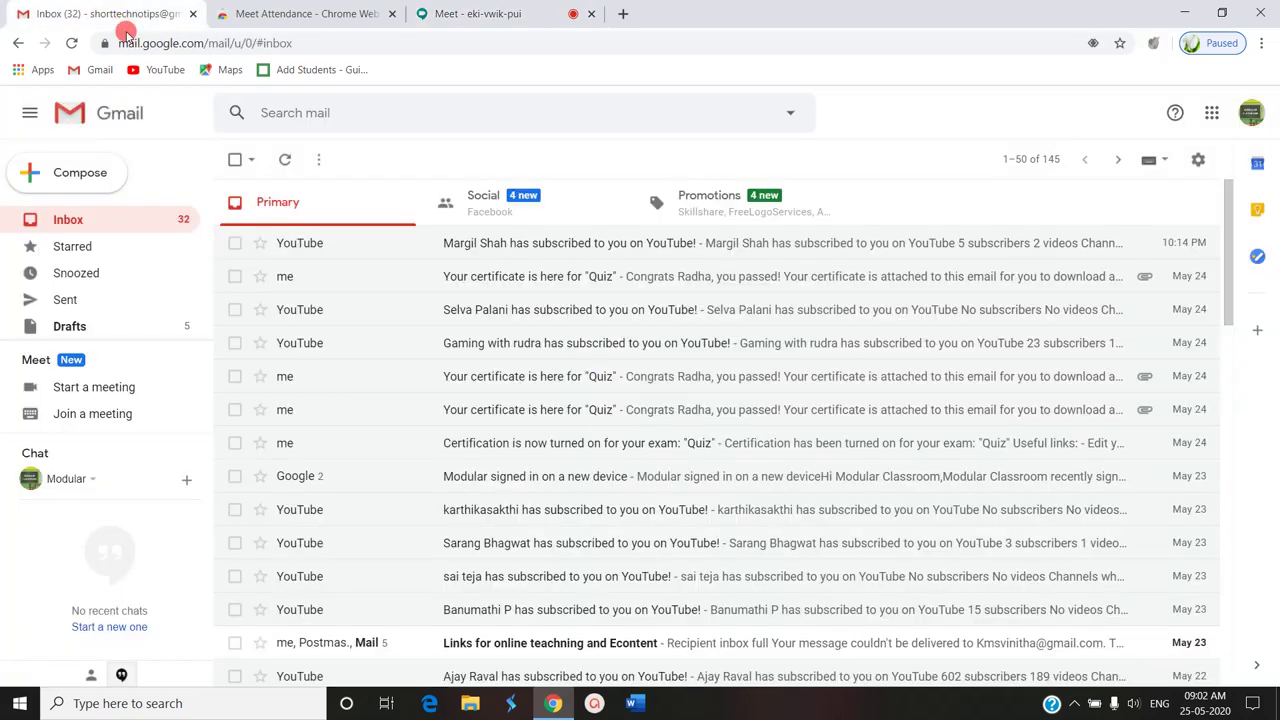
# Compose an email with the pasted joining info and the subject 'meet link'.
pyautogui.click(80, 173)
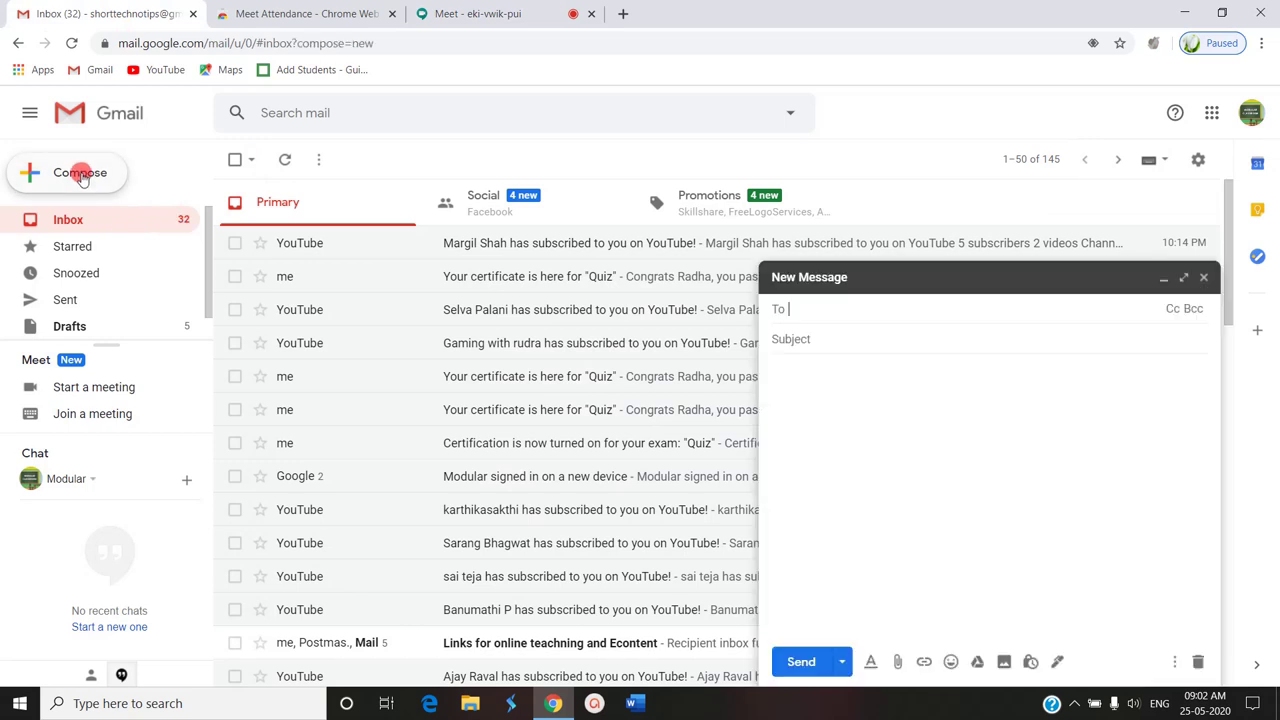
pyautogui.click(859, 409)
pyautogui.hotkey('ctrl', 'v')
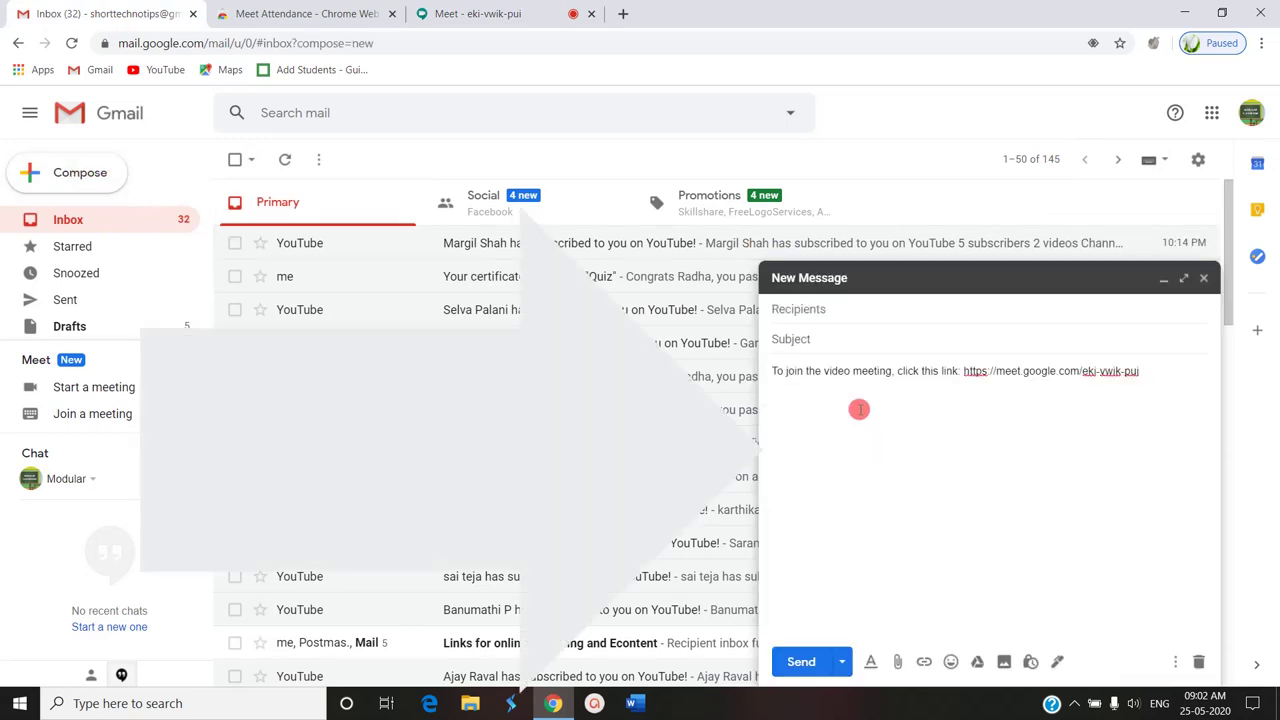
pyautogui.click(821, 309)
pyautogui.click(811, 340)
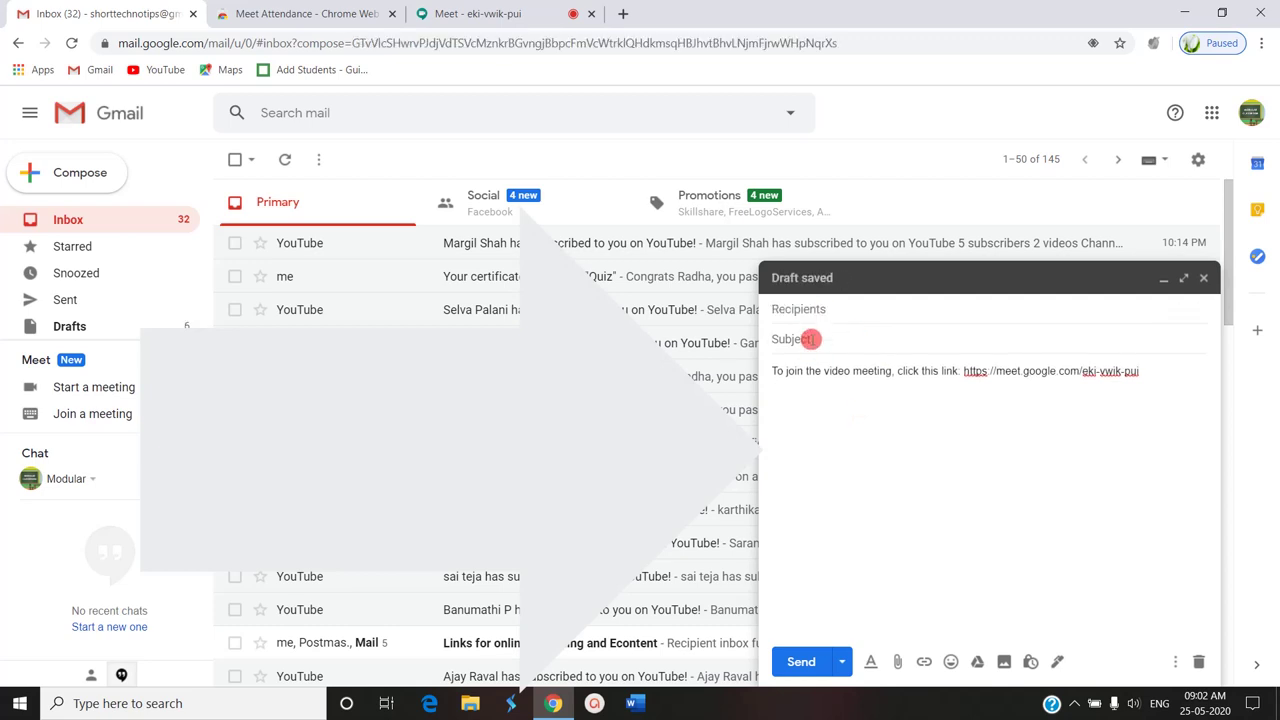
pyautogui.write('meet link')
# Add two suggested contacts as recipients and send the invite.
pyautogui.click(953, 304)
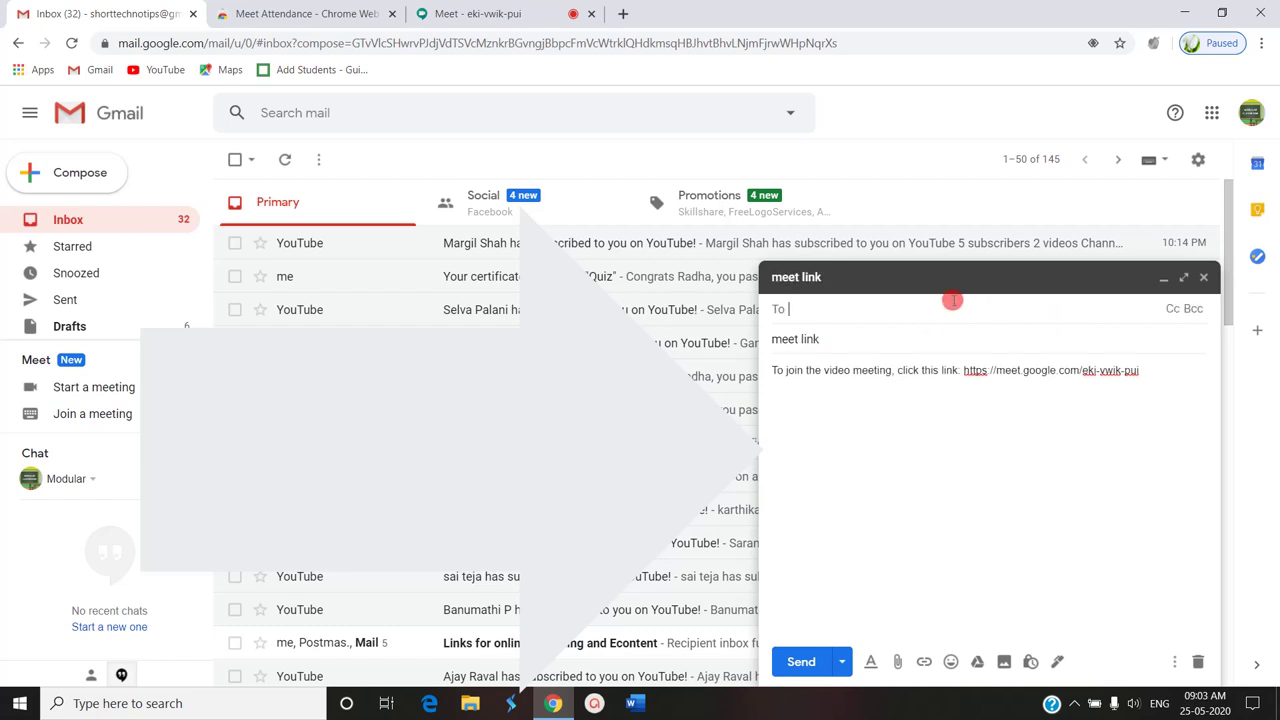
pyautogui.write('r')
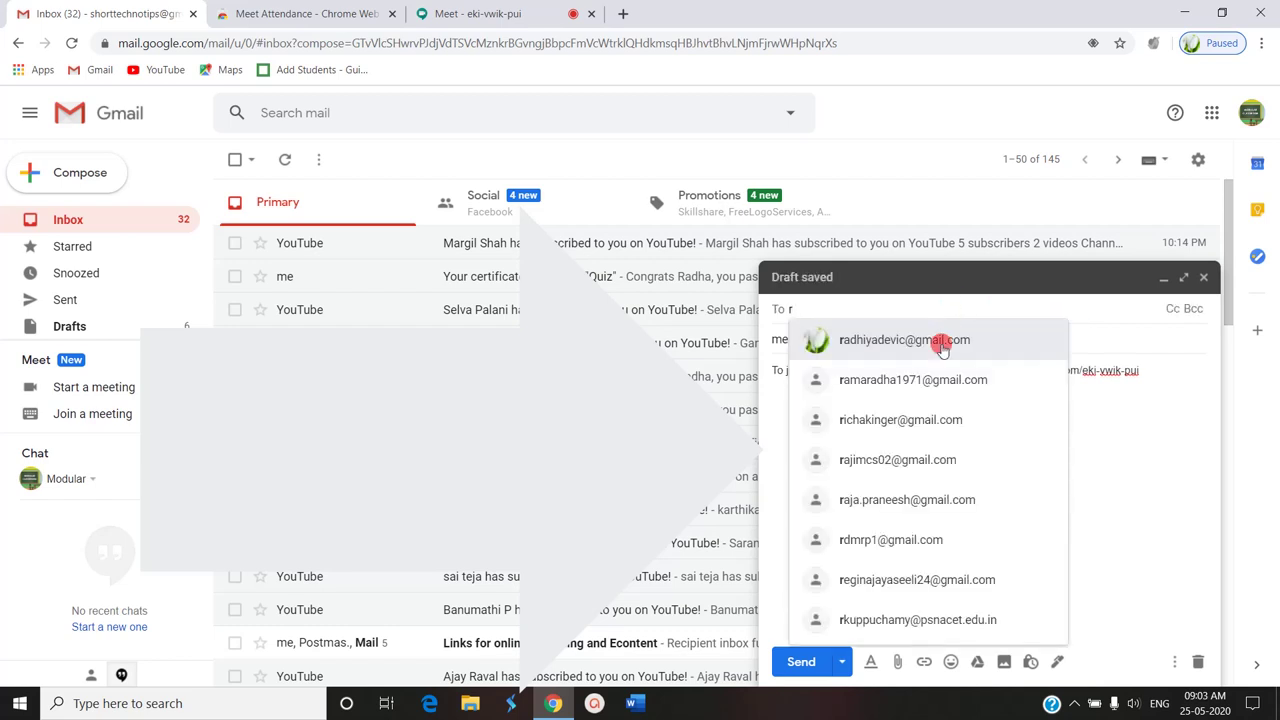
pyautogui.click(941, 345)
pyautogui.write('m')
pyautogui.click(929, 336)
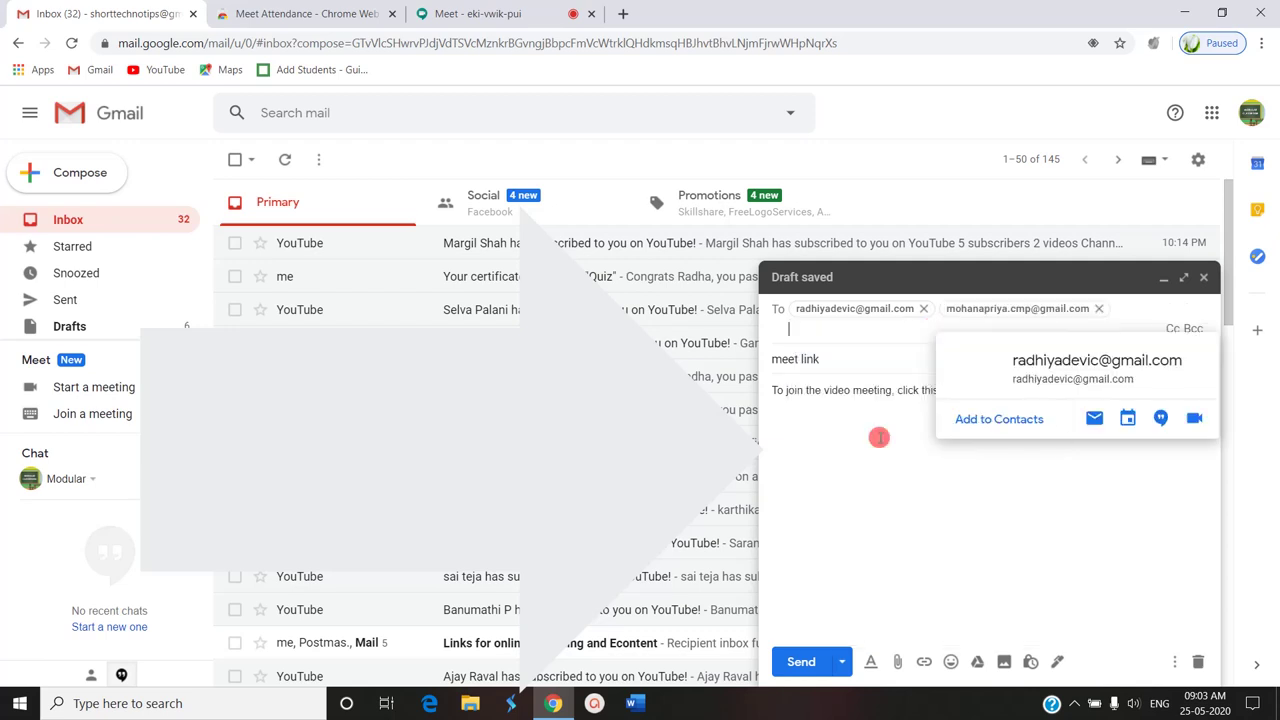
pyautogui.click(817, 658)
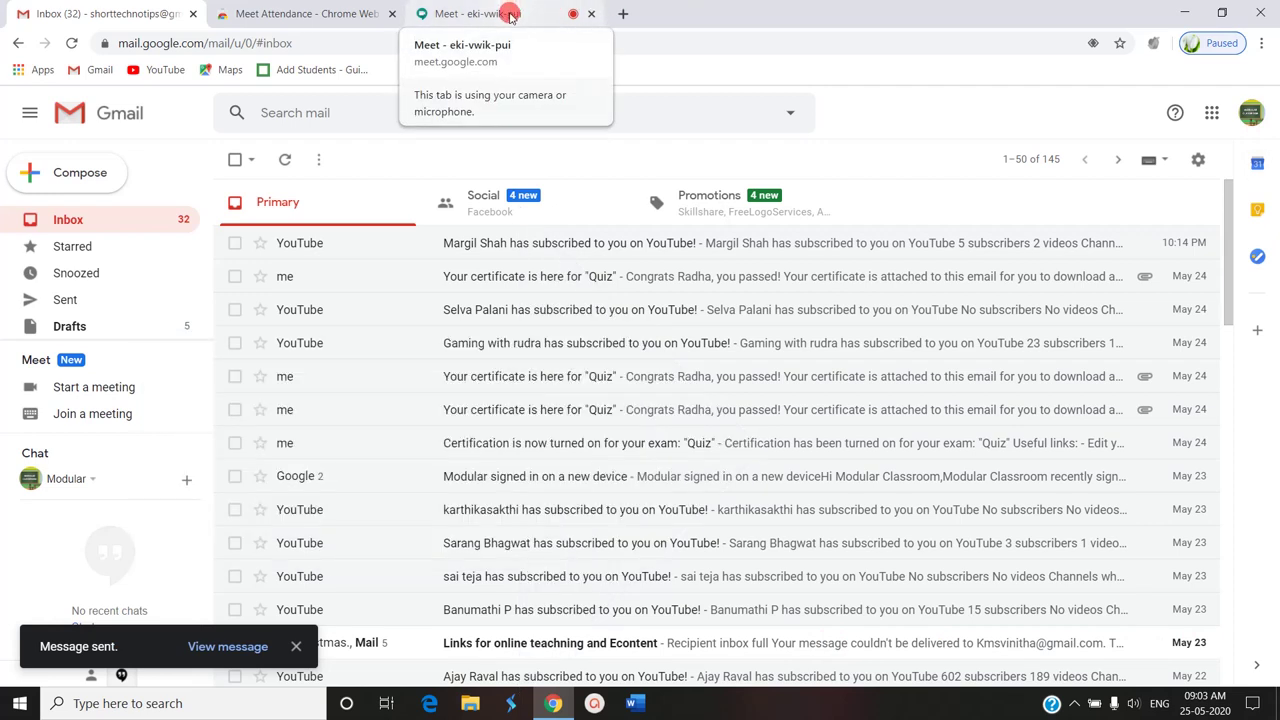
# Return to the meeting, close the add-others dialog and show the participant list.
pyautogui.click(510, 14)
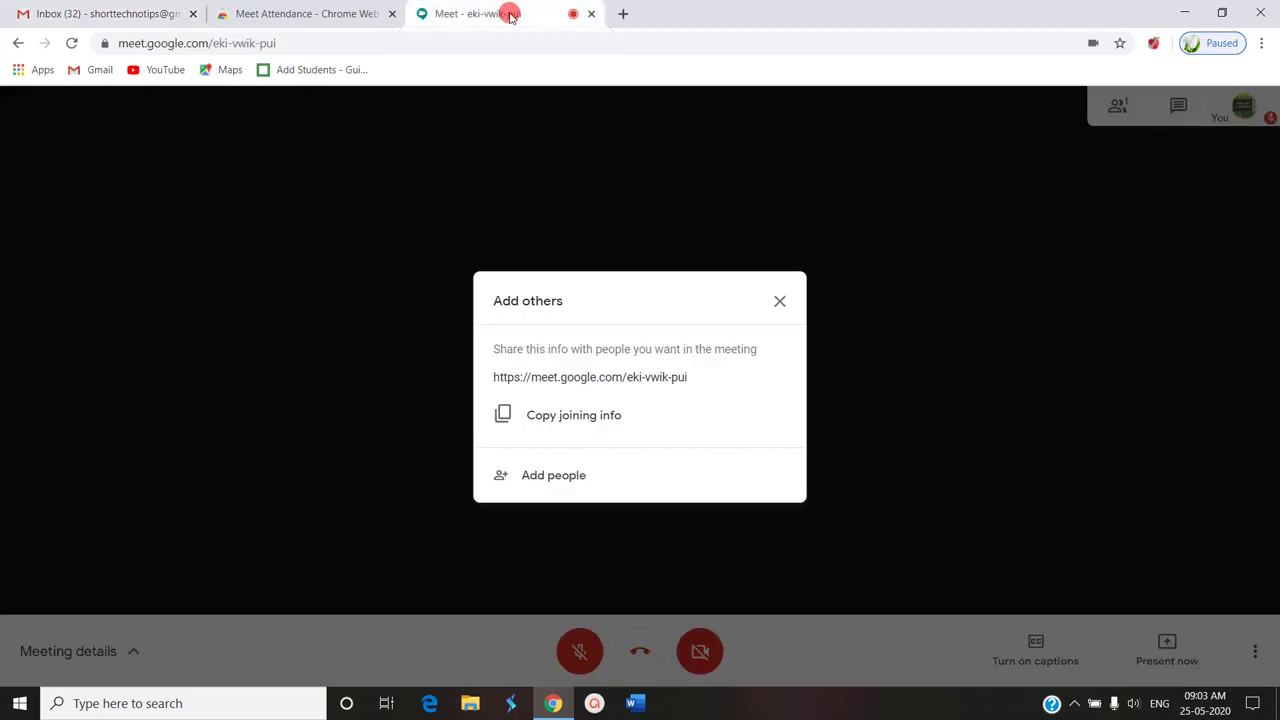
pyautogui.click(782, 302)
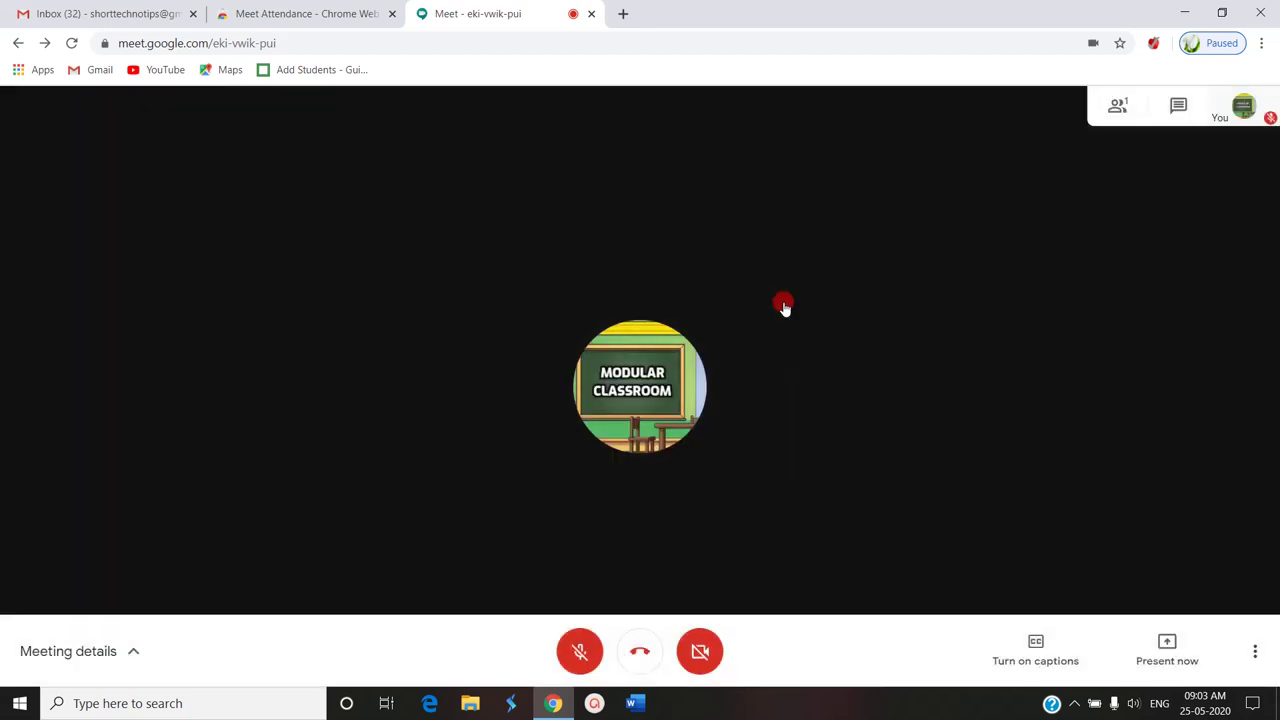
pyautogui.click(1118, 106)
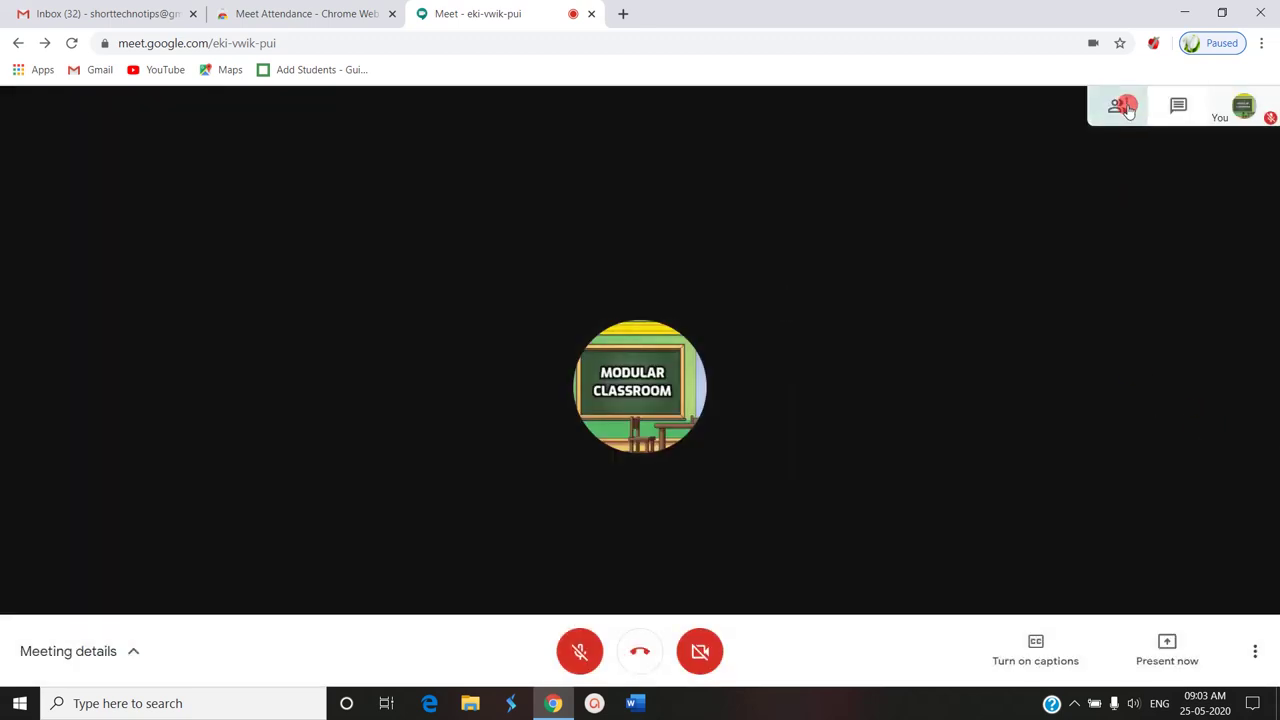
pyautogui.click(1128, 108)
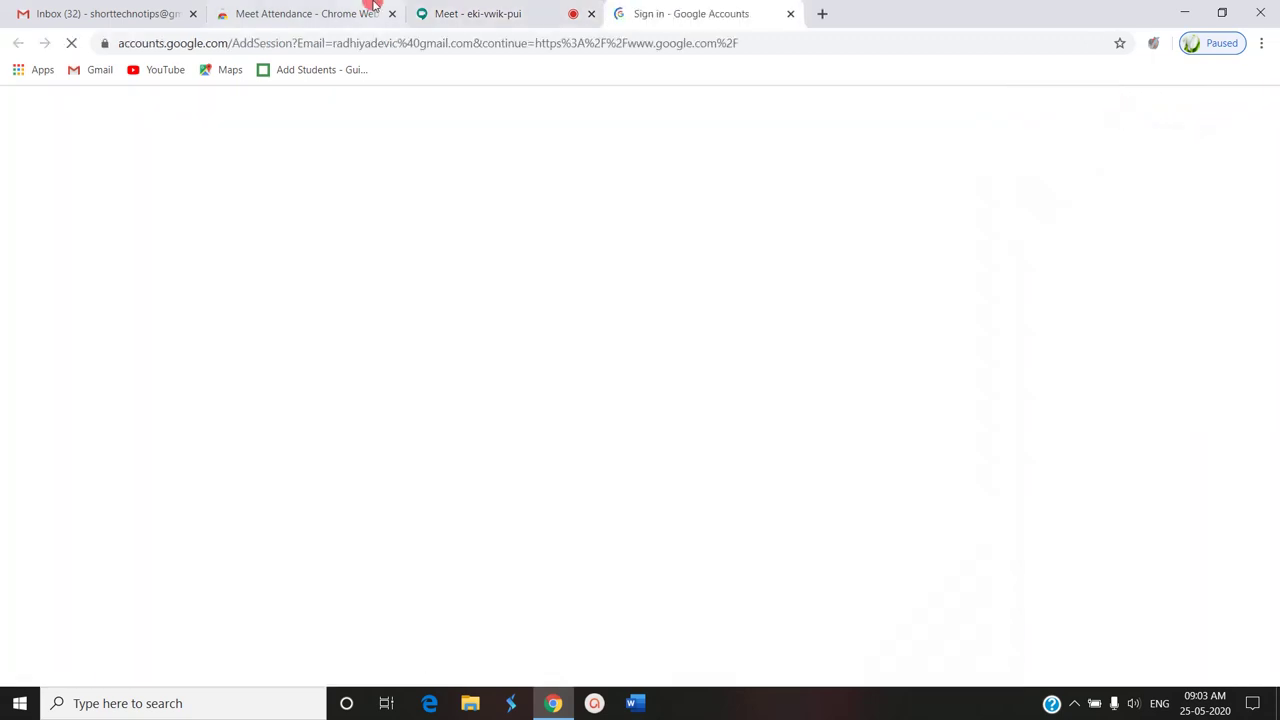
pyautogui.click(434, 14)
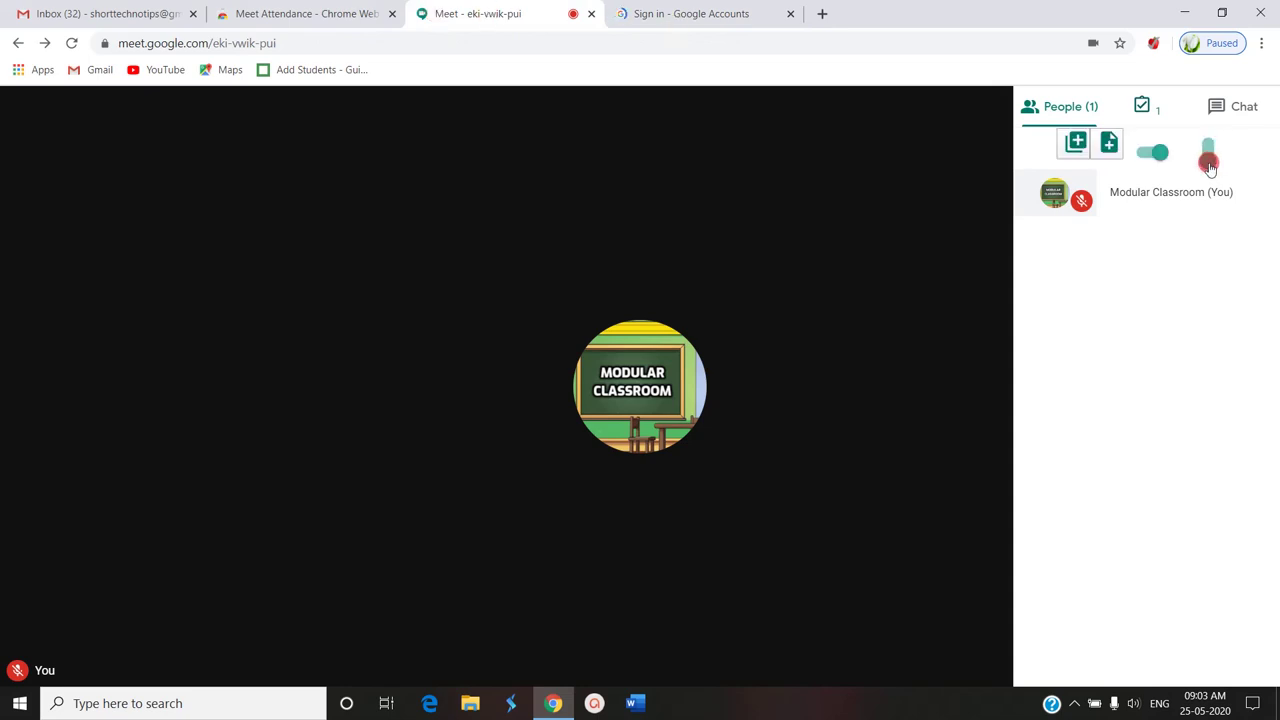
pyautogui.click(1076, 148)
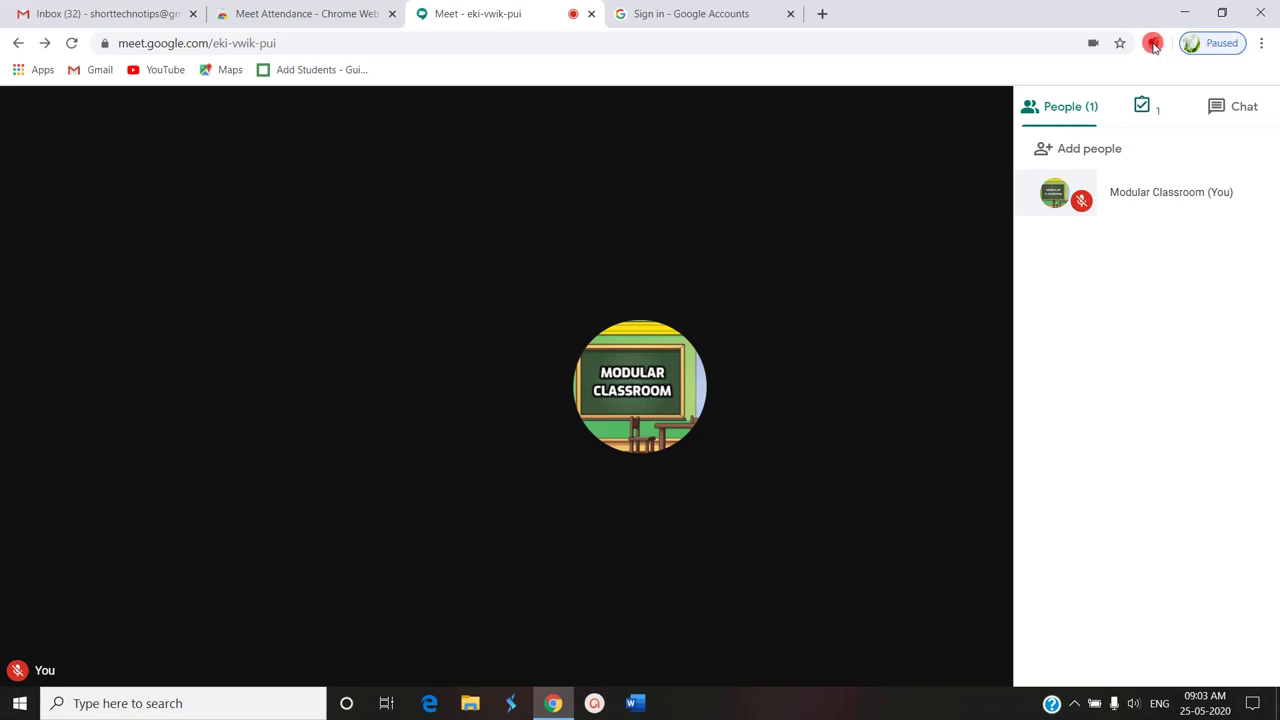
# Open the Meet Attendance menu and admit both waiting participants.
pyautogui.click(1153, 45)
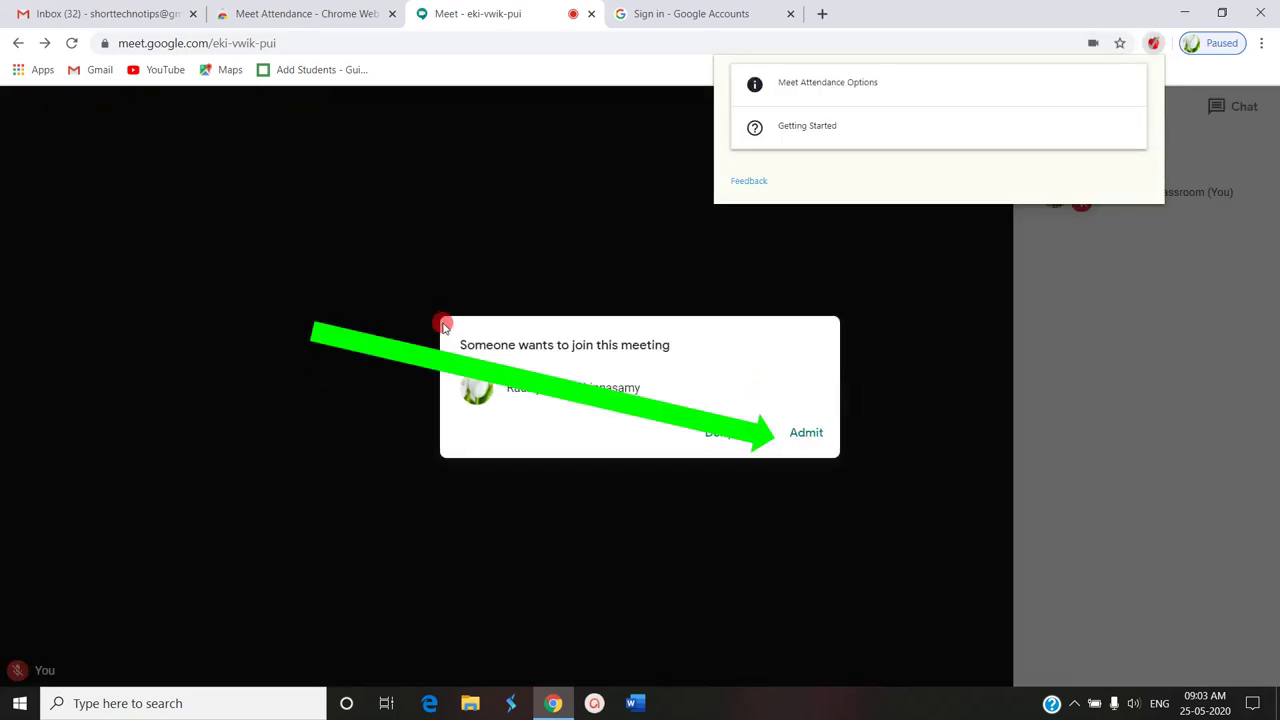
pyautogui.click(801, 437)
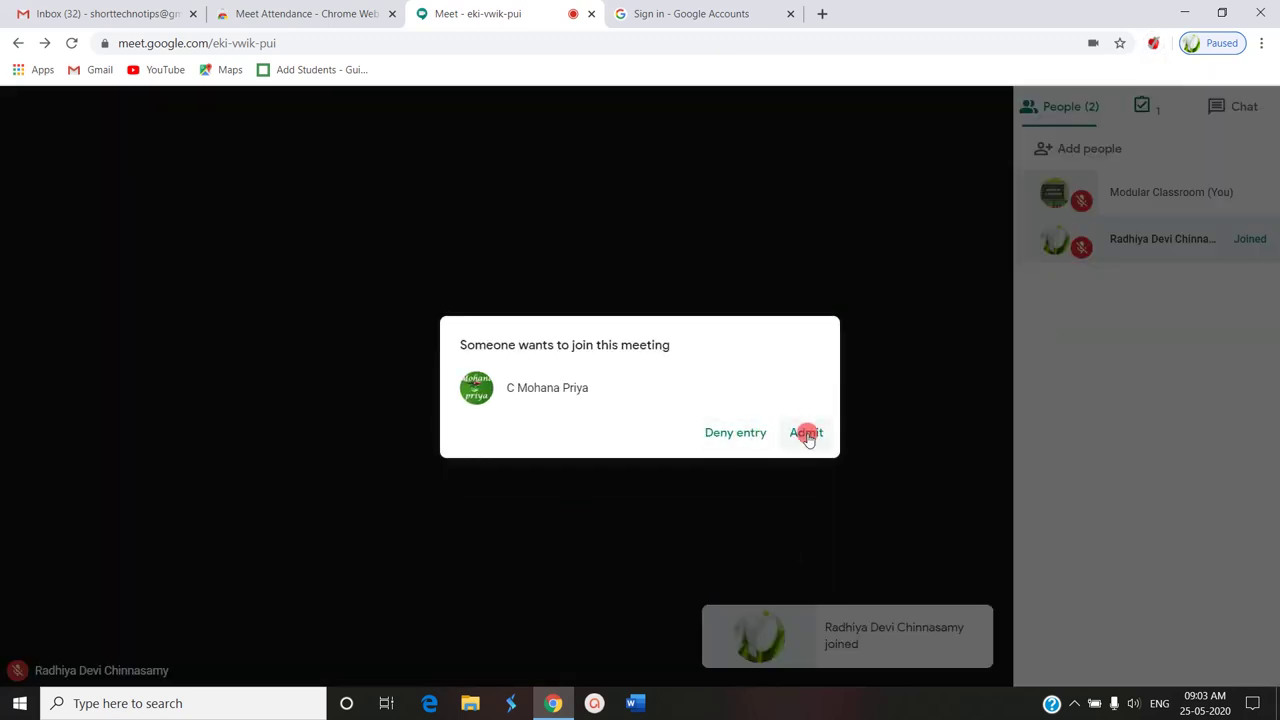
pyautogui.click(806, 435)
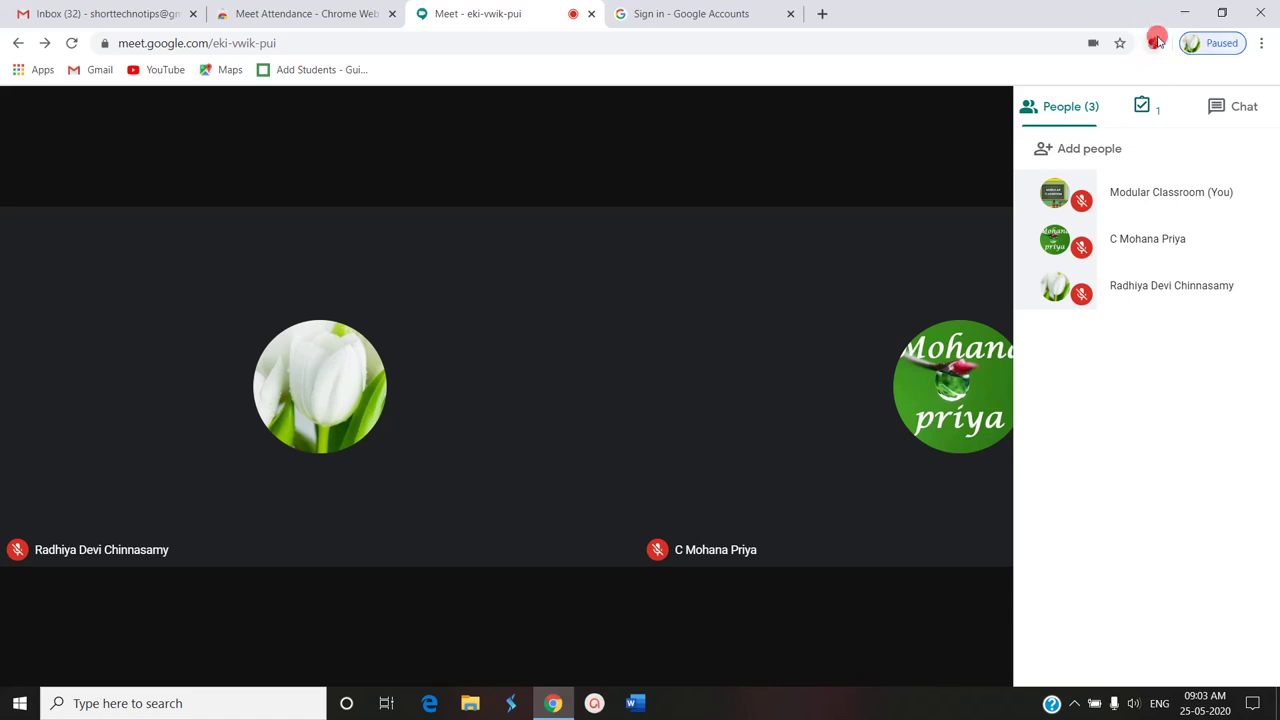
pyautogui.click(1155, 42)
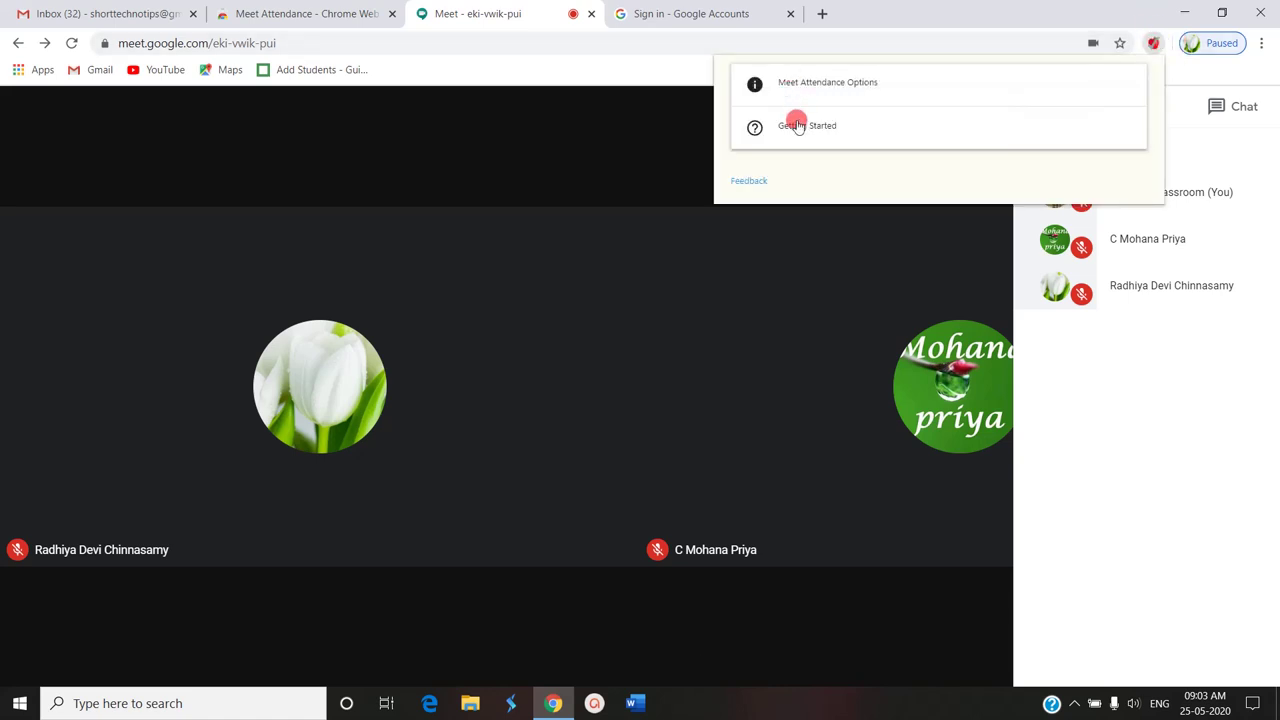
pyautogui.click(815, 82)
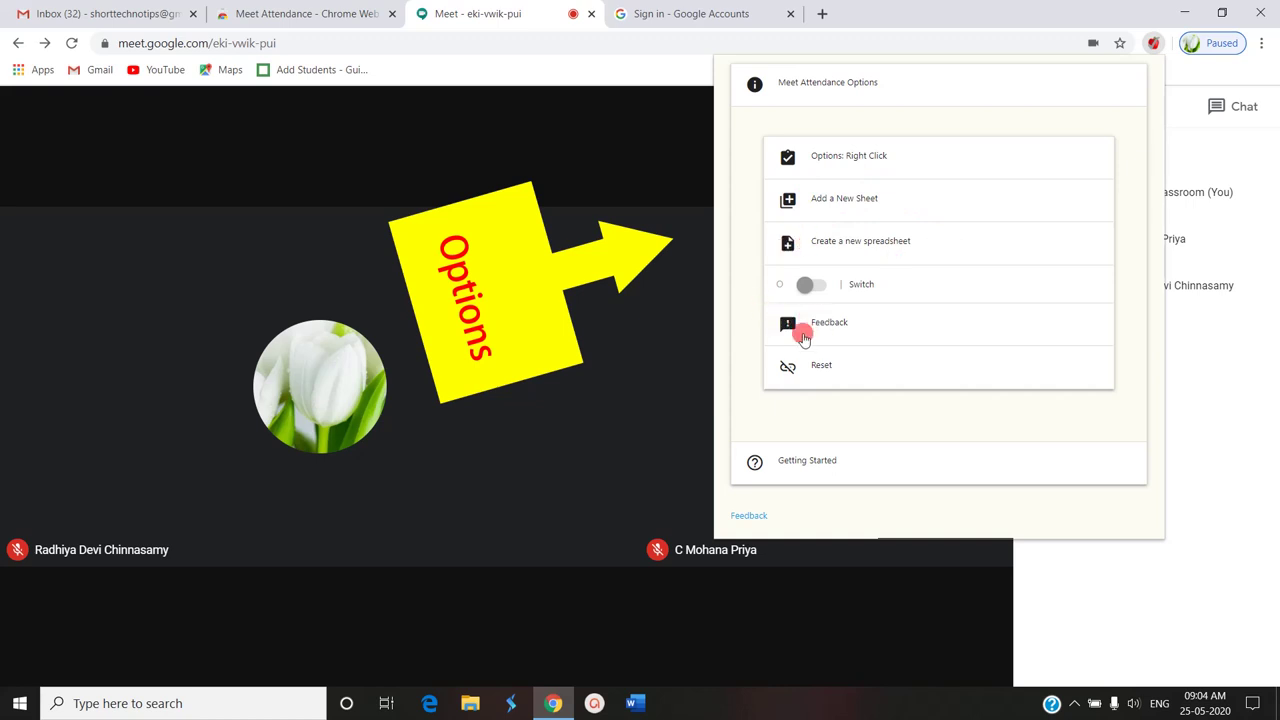
pyautogui.click(790, 455)
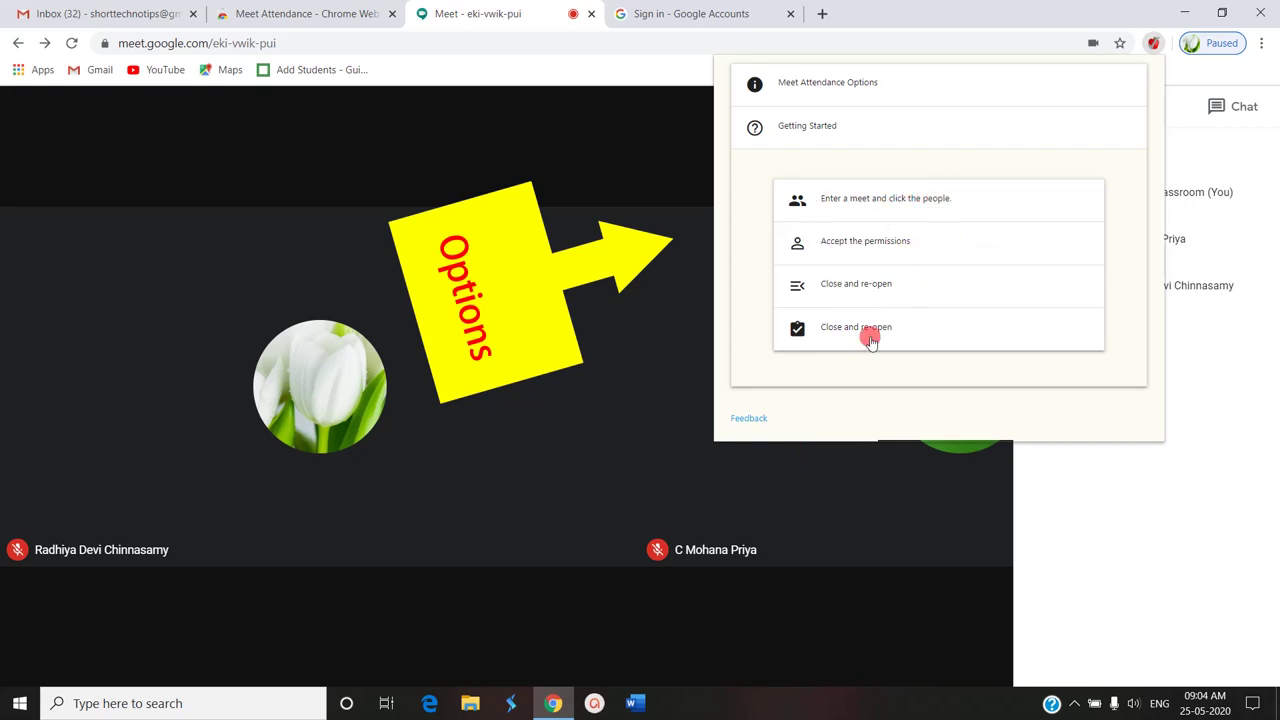
pyautogui.click(1043, 477)
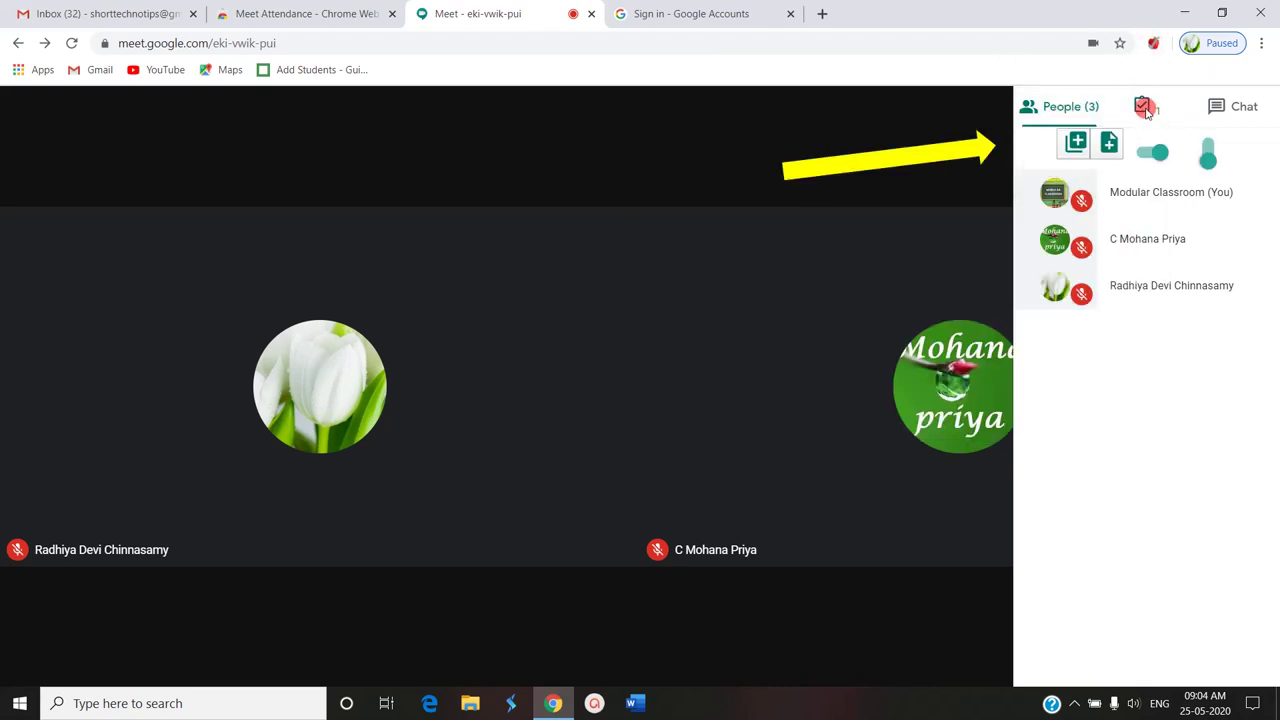
# Switch attendance tracking off and try the new-sheet tool's right-click options.
pyautogui.click(1157, 157)
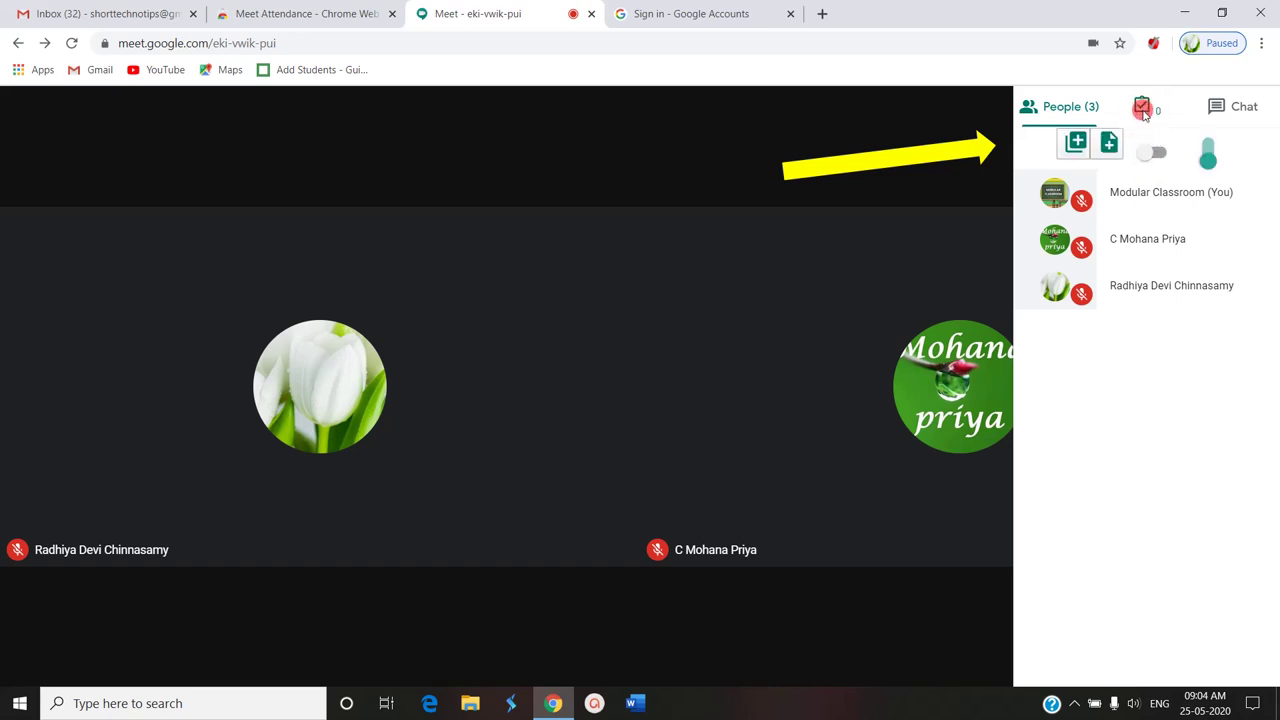
pyautogui.click(1158, 43)
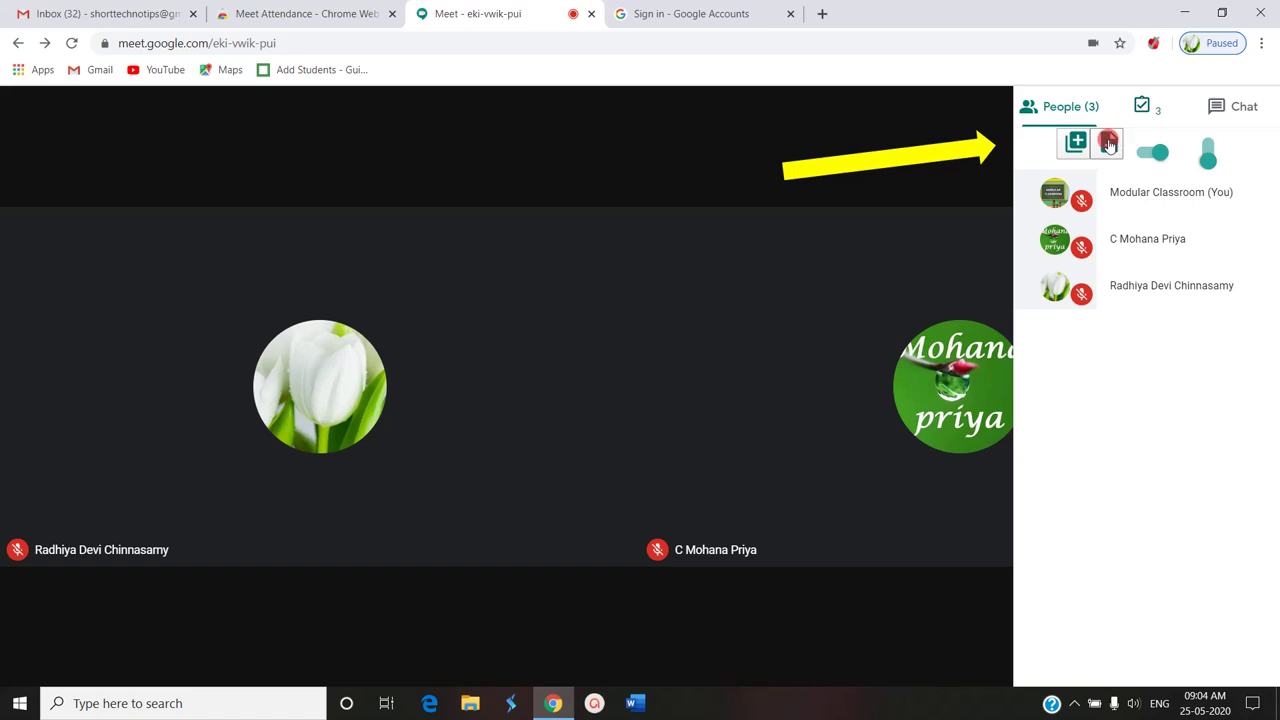
pyautogui.rightClick(1108, 146)
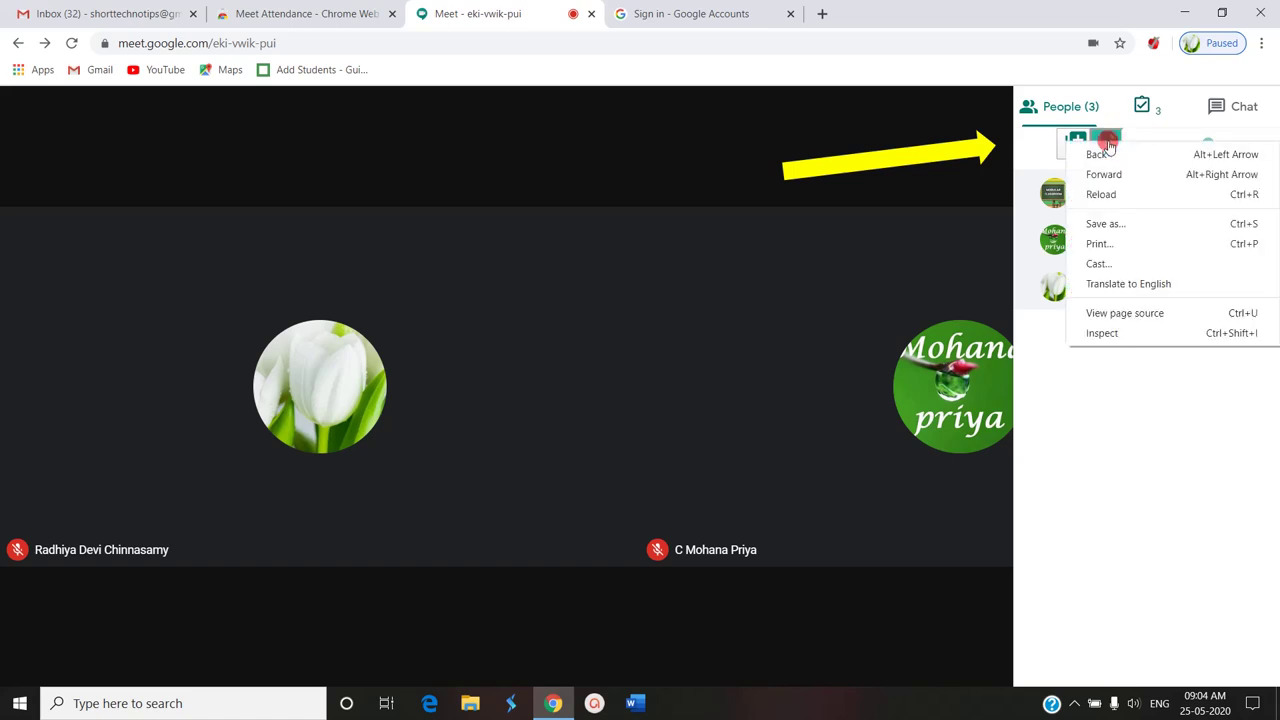
pyautogui.click(1109, 143)
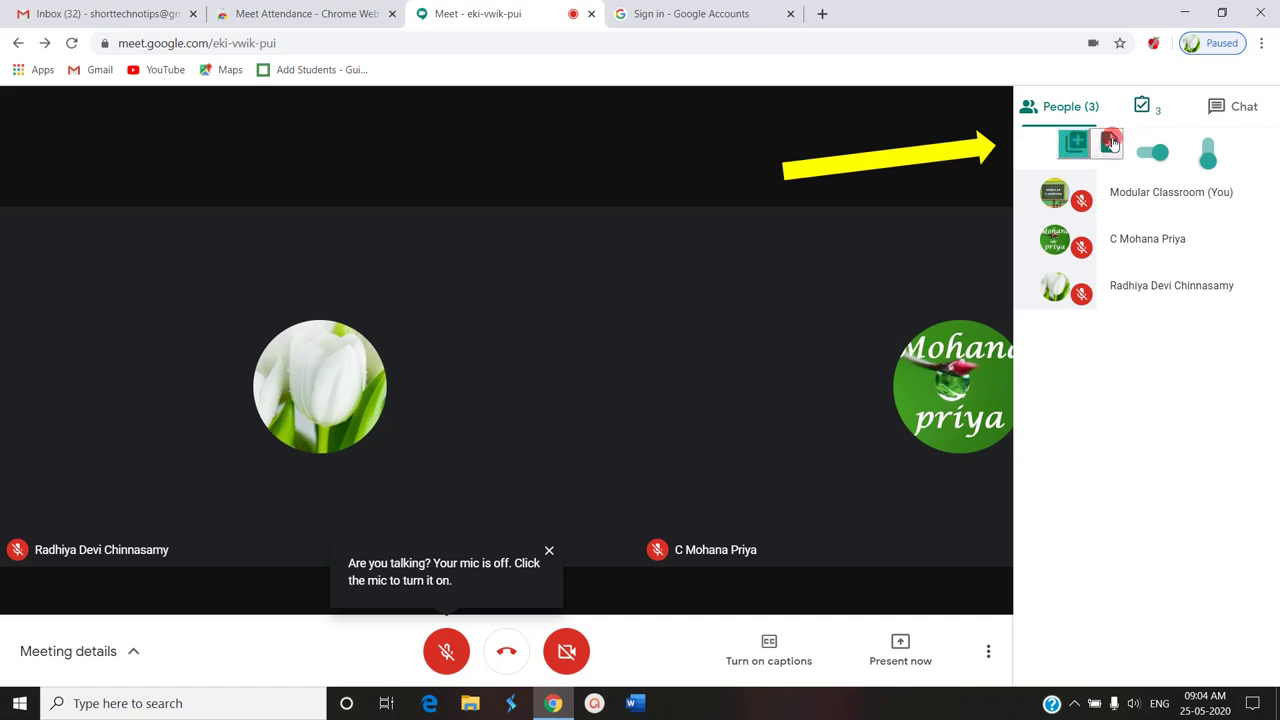
pyautogui.rightClick(1112, 144)
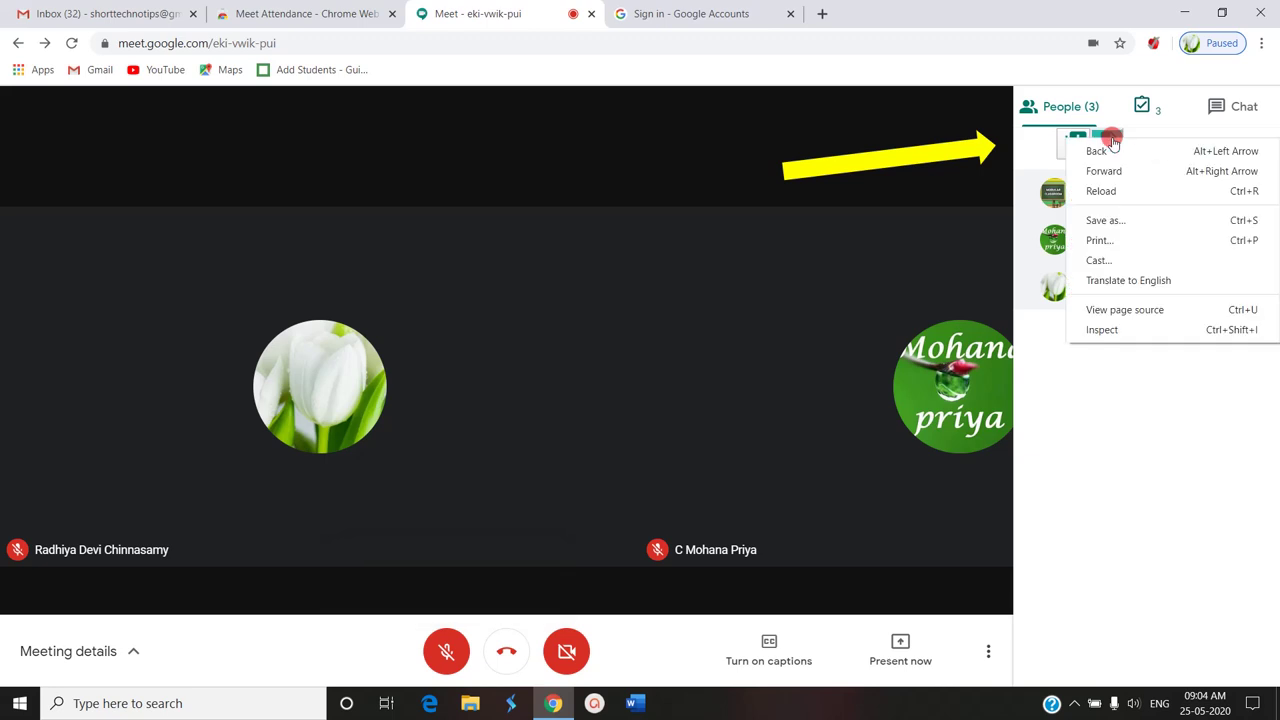
pyautogui.click(1058, 80)
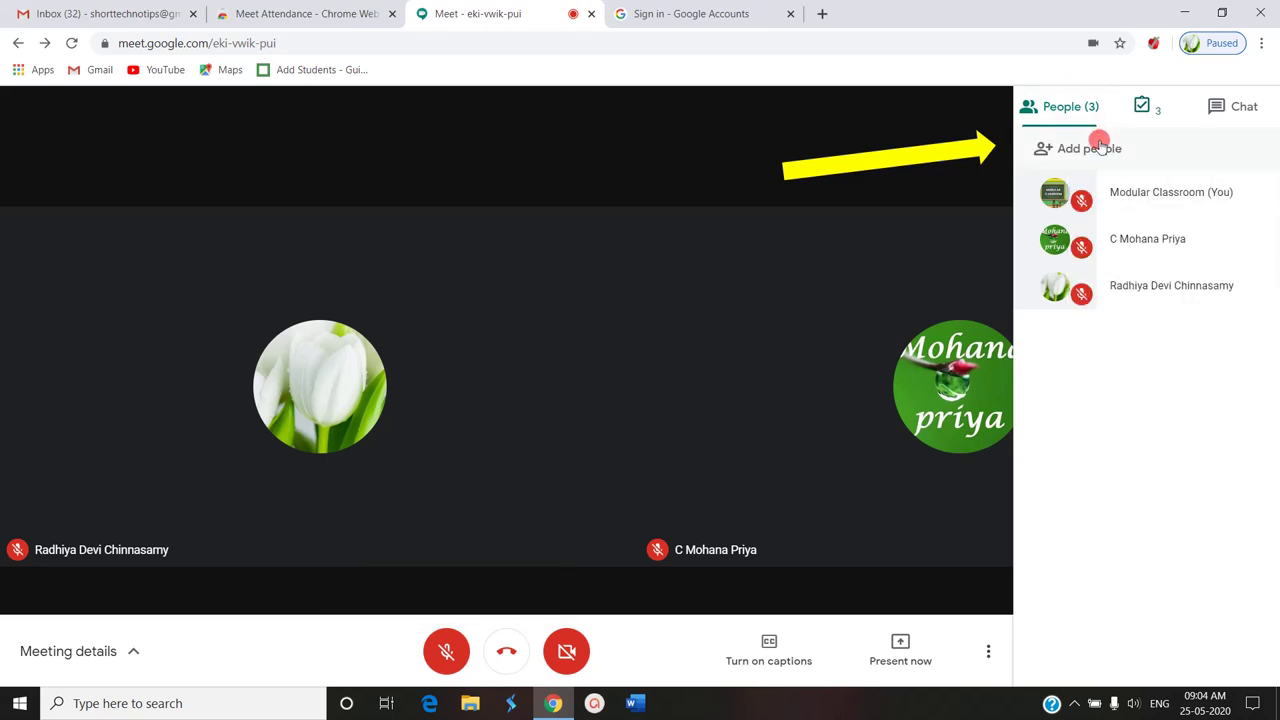
# Toggle the side panel to Chat and back to People, then add a new attendance sheet.
pyautogui.click(1215, 107)
pyautogui.click(1142, 107)
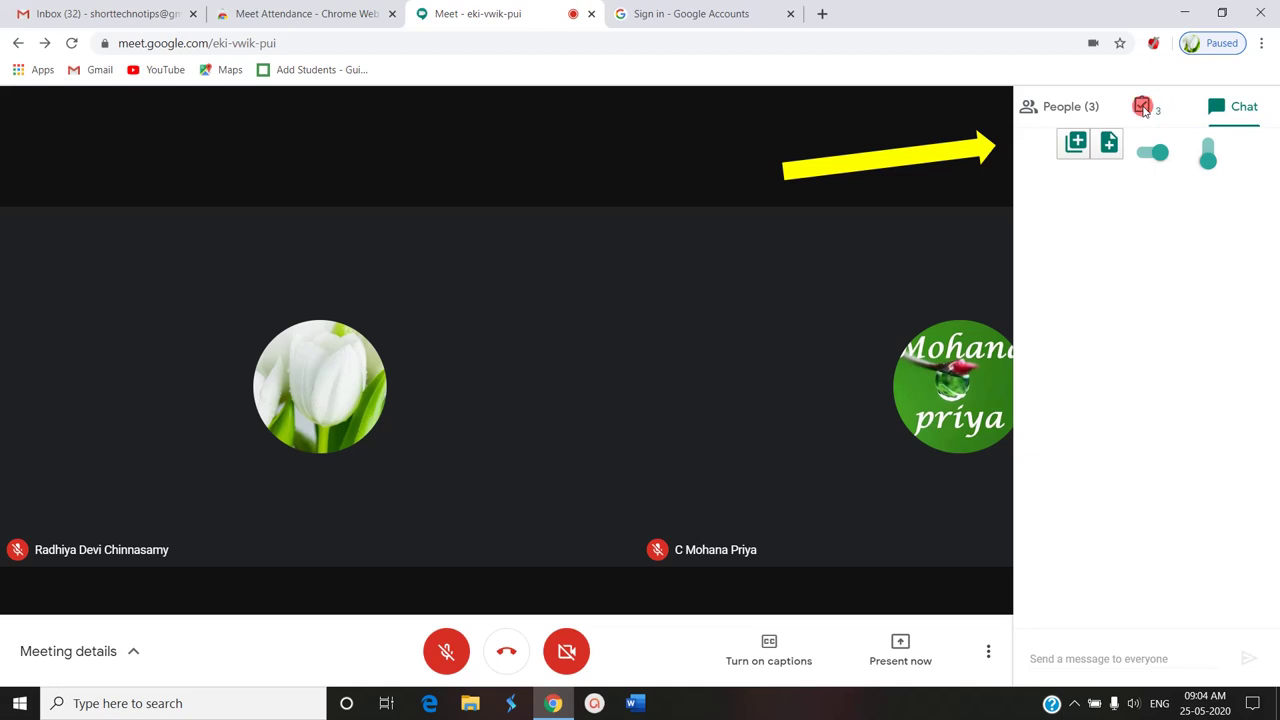
pyautogui.click(1063, 106)
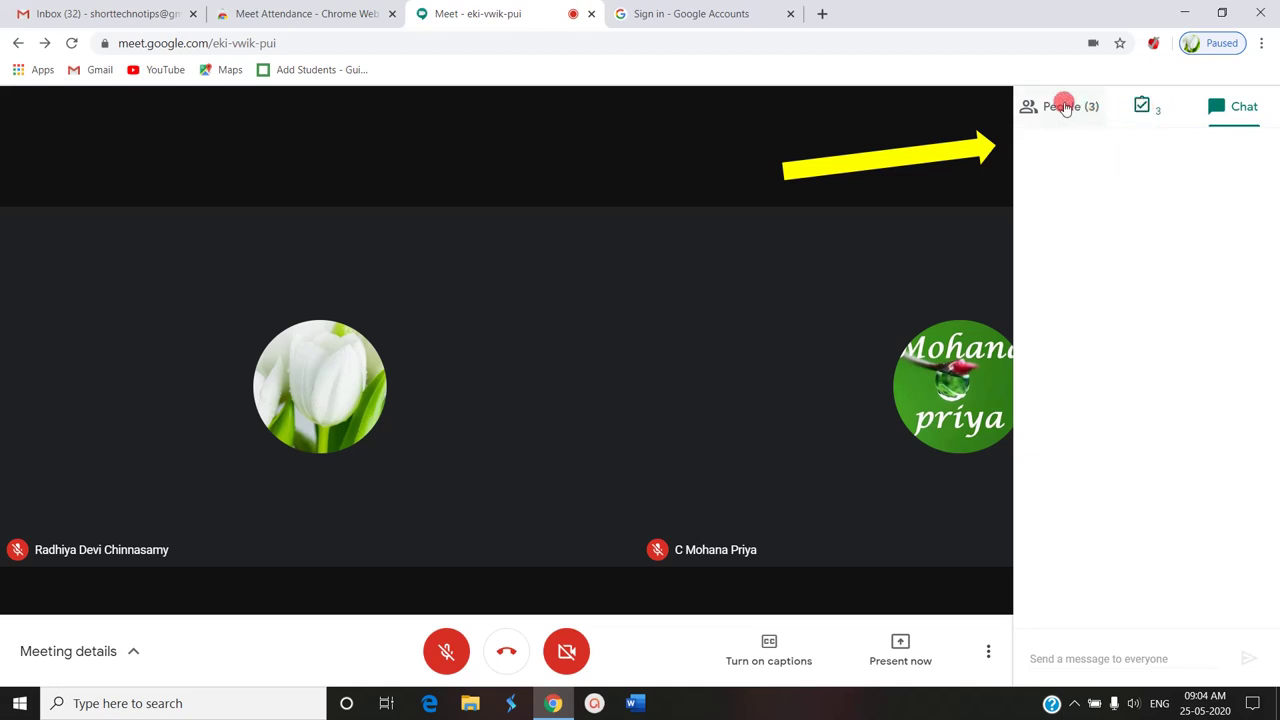
pyautogui.click(1137, 105)
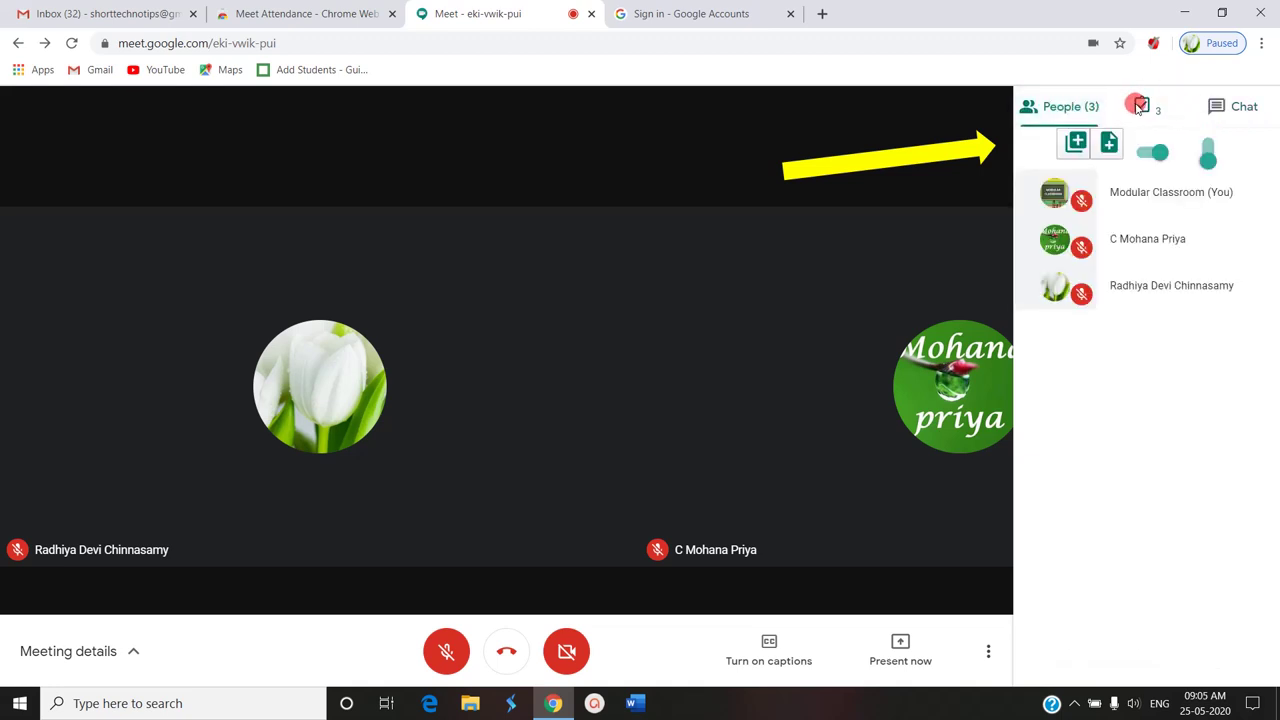
pyautogui.click(1109, 144)
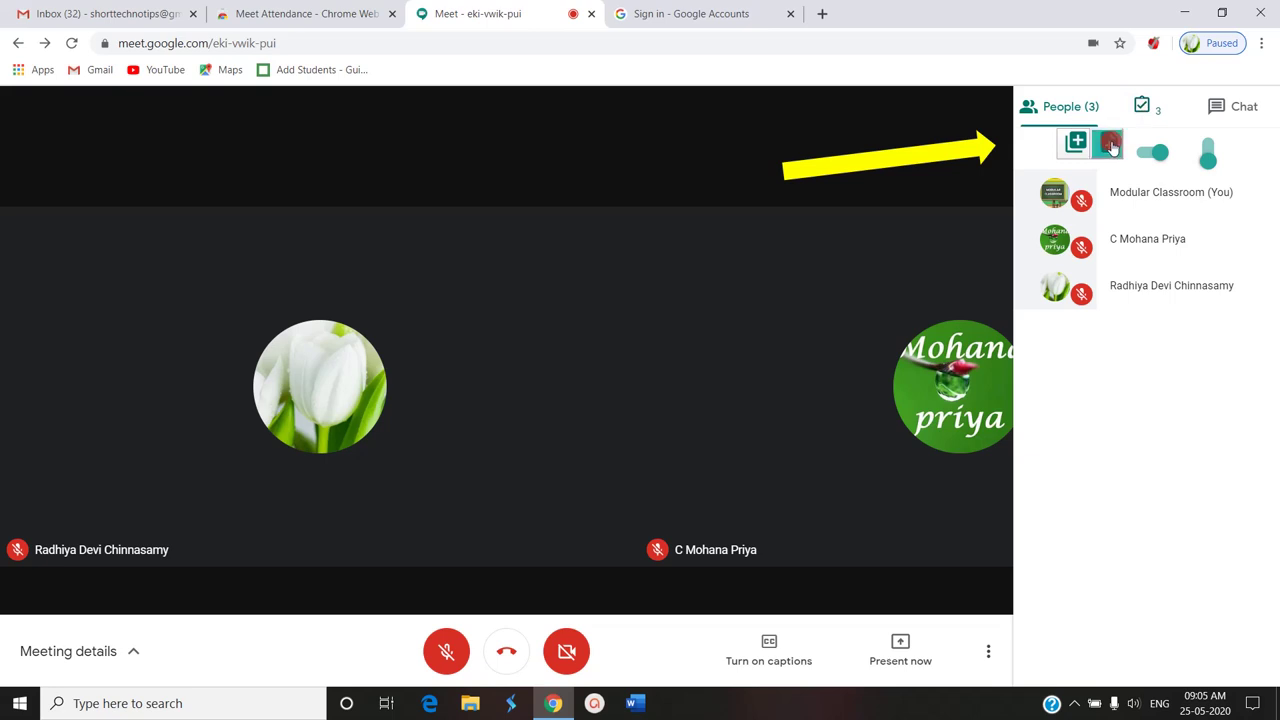
pyautogui.click(1143, 104)
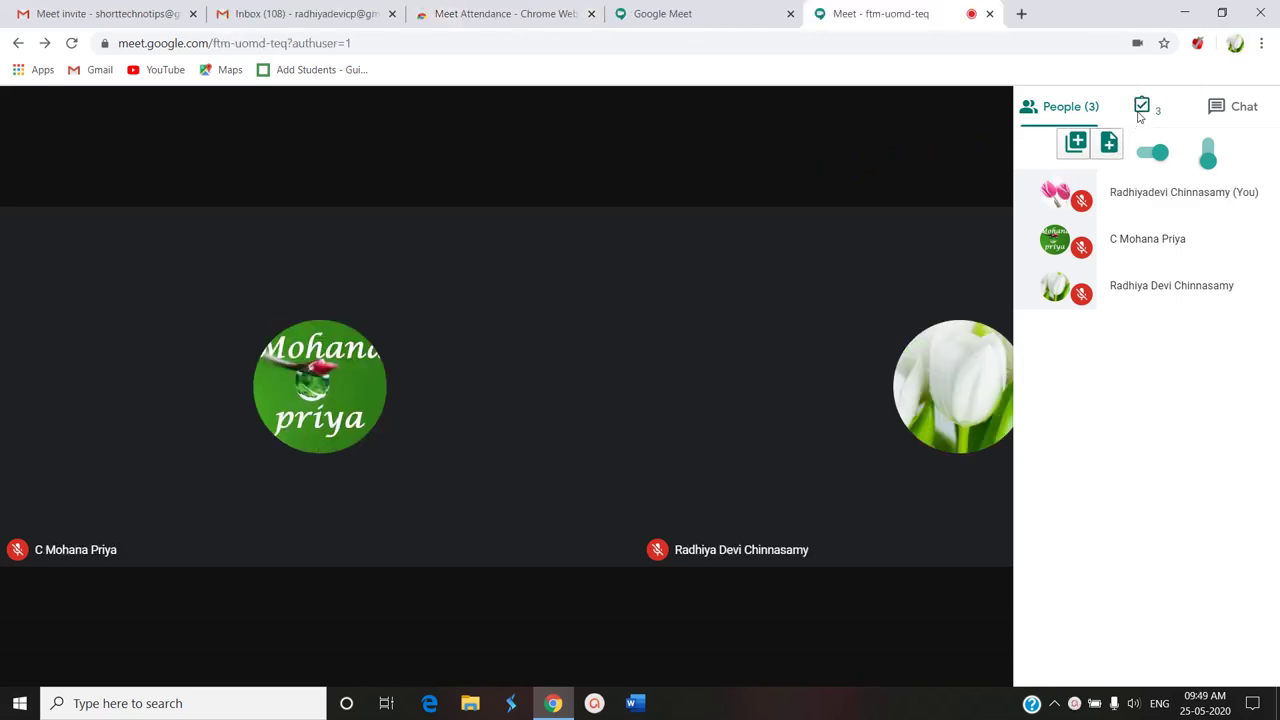
# Open the Meet Attendance 2020-5-25 09:43 spreadsheet in a new tab, then return to the call.
pyautogui.click(1141, 108)
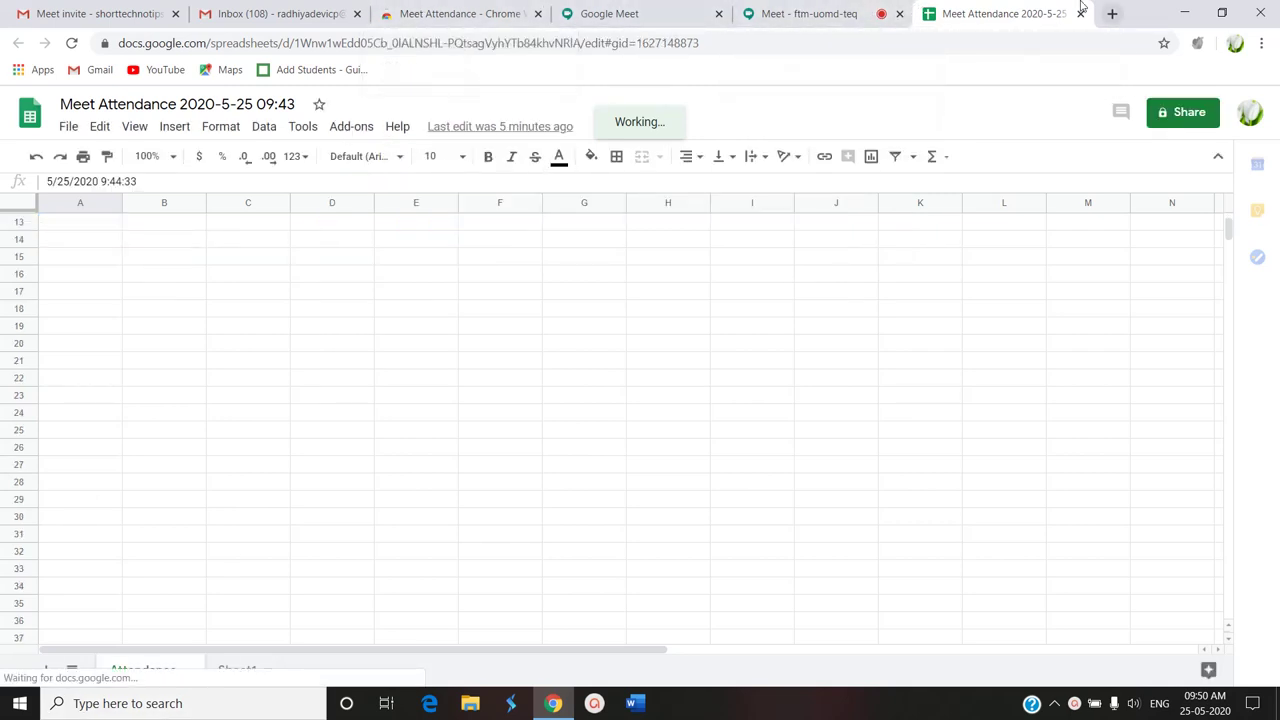
pyautogui.click(789, 10)
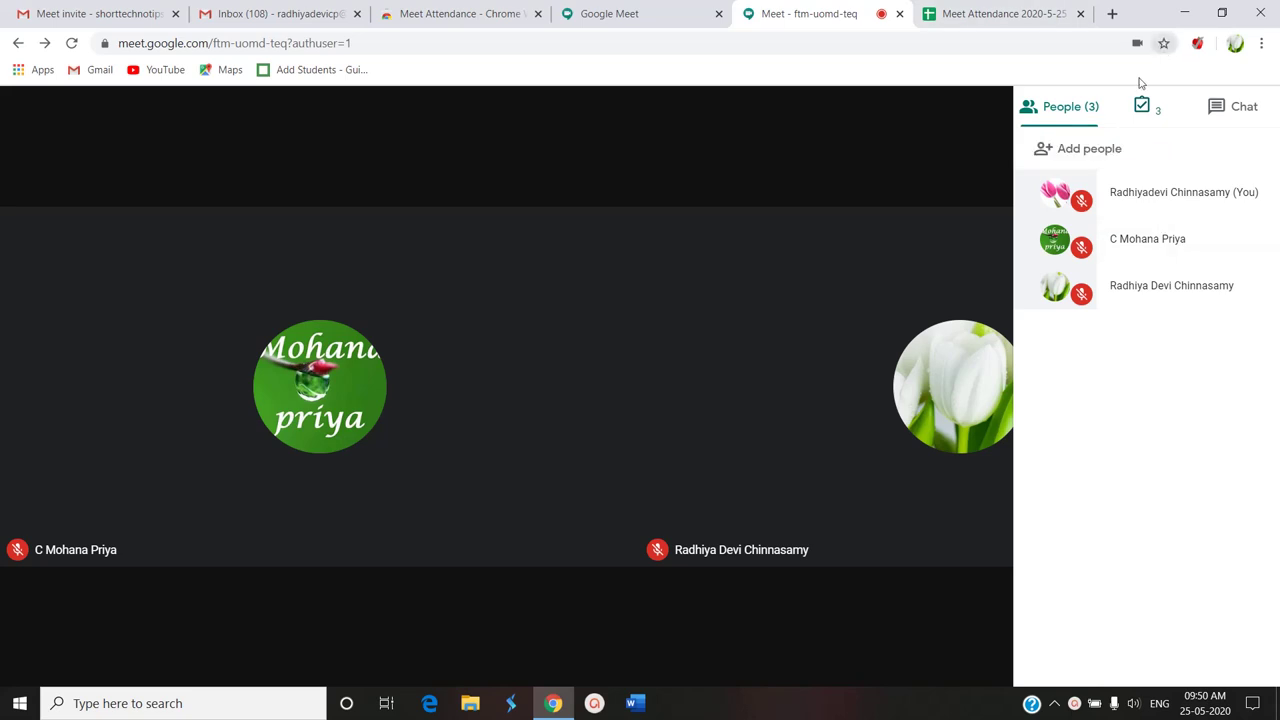
pyautogui.moveTo(1150, 106)
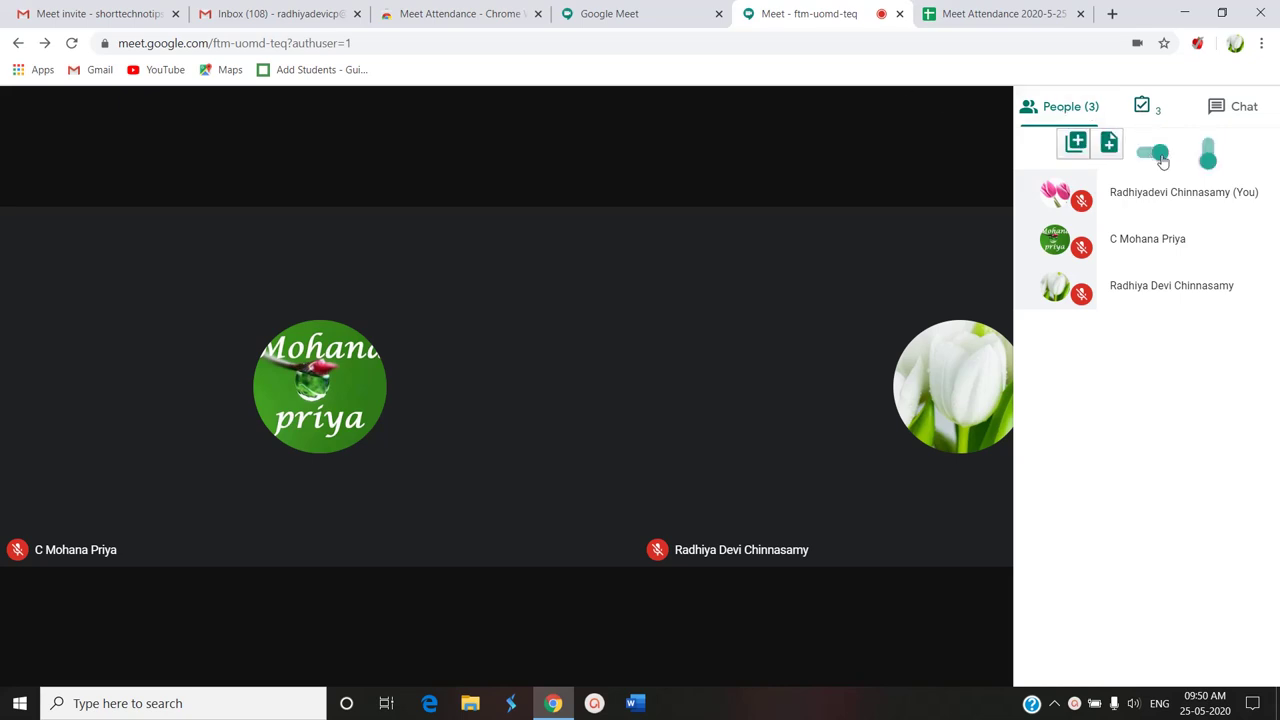
pyautogui.click(1156, 154)
pyautogui.click(1145, 160)
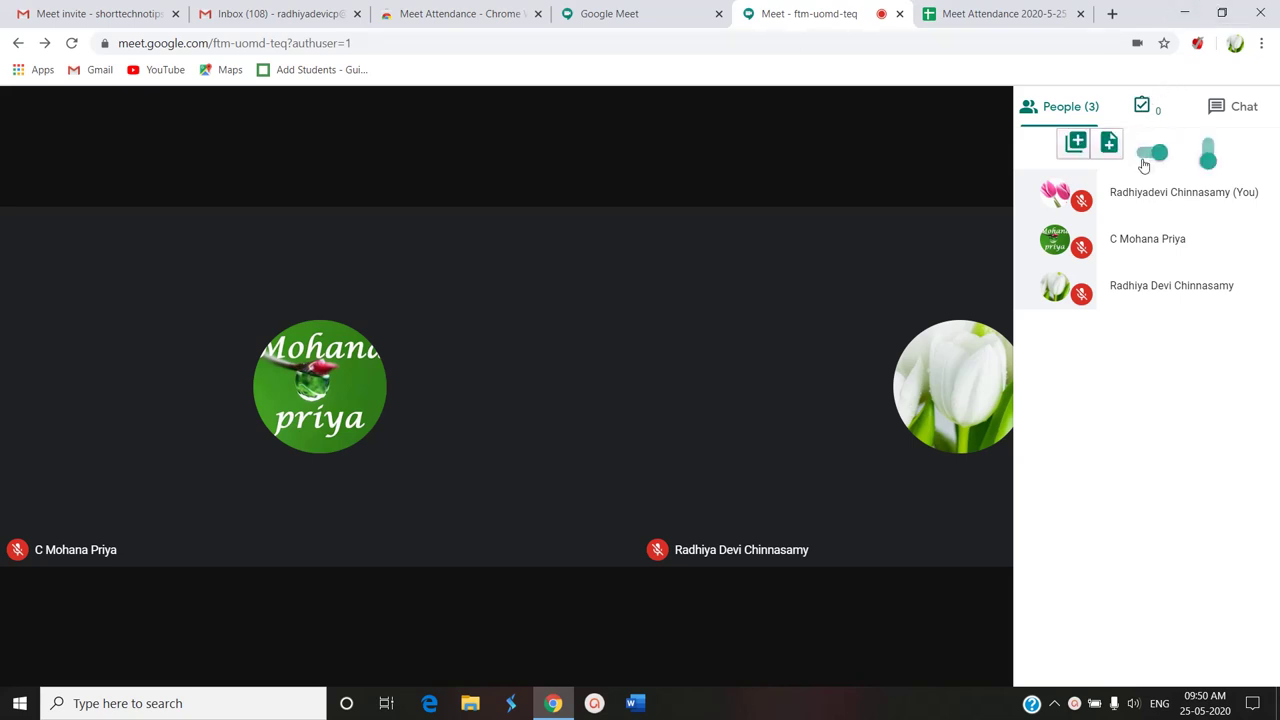
# Open the Meet Attendance spreadsheet in a new Google Sheets tab via the attendance icon.
pyautogui.click(1142, 107)
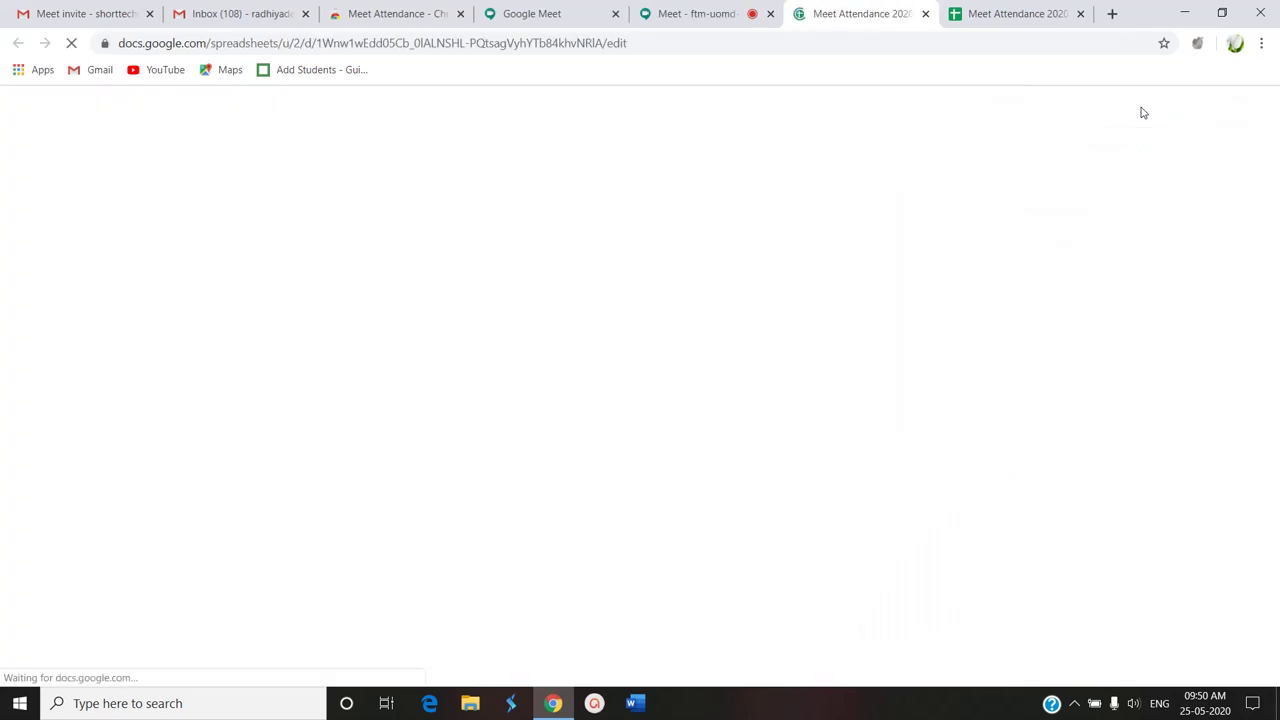